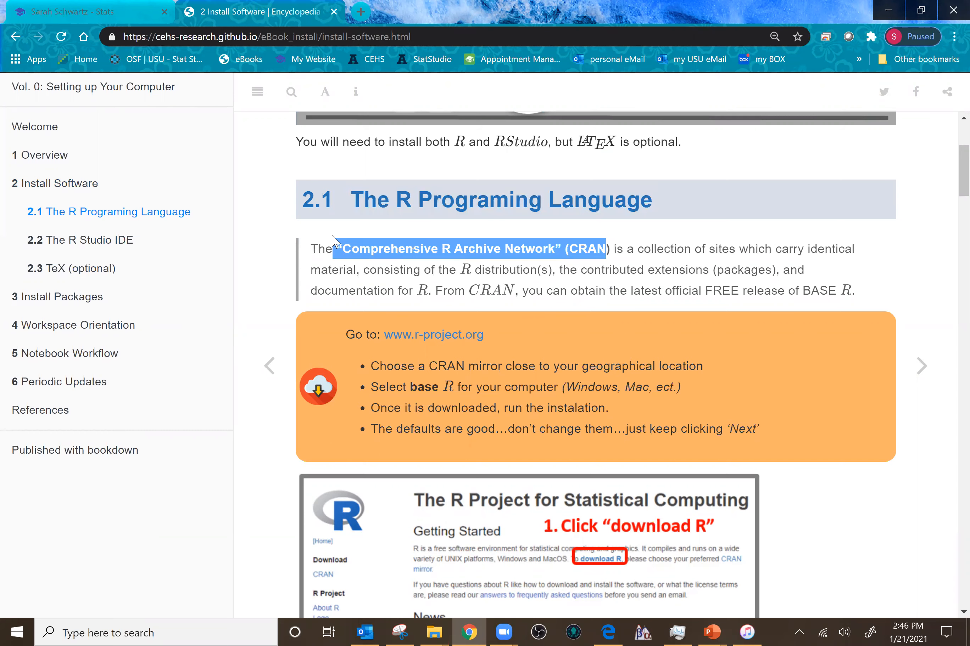
click(411, 339)
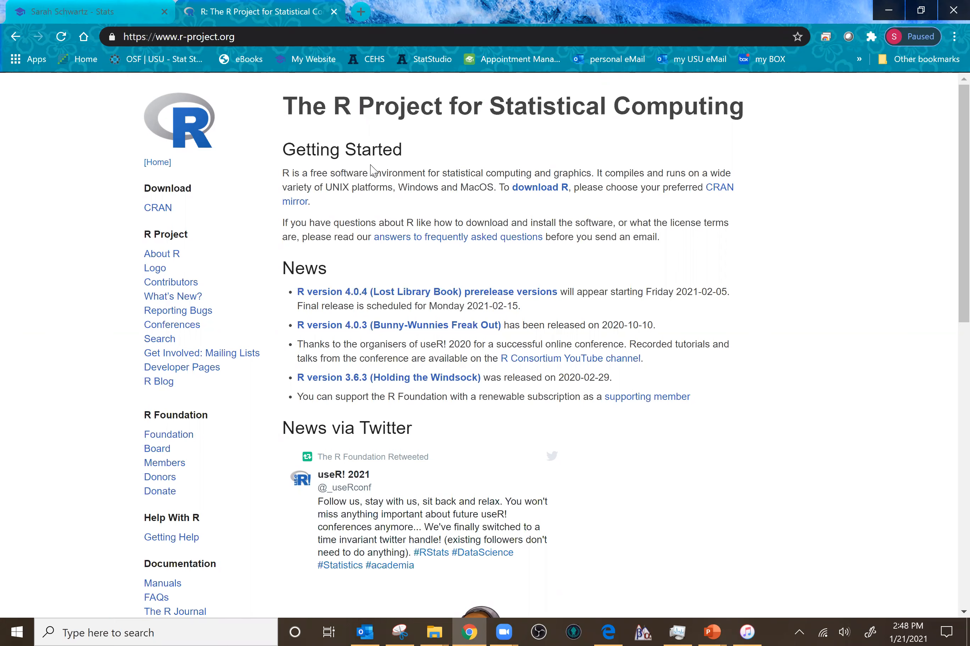
click(548, 193)
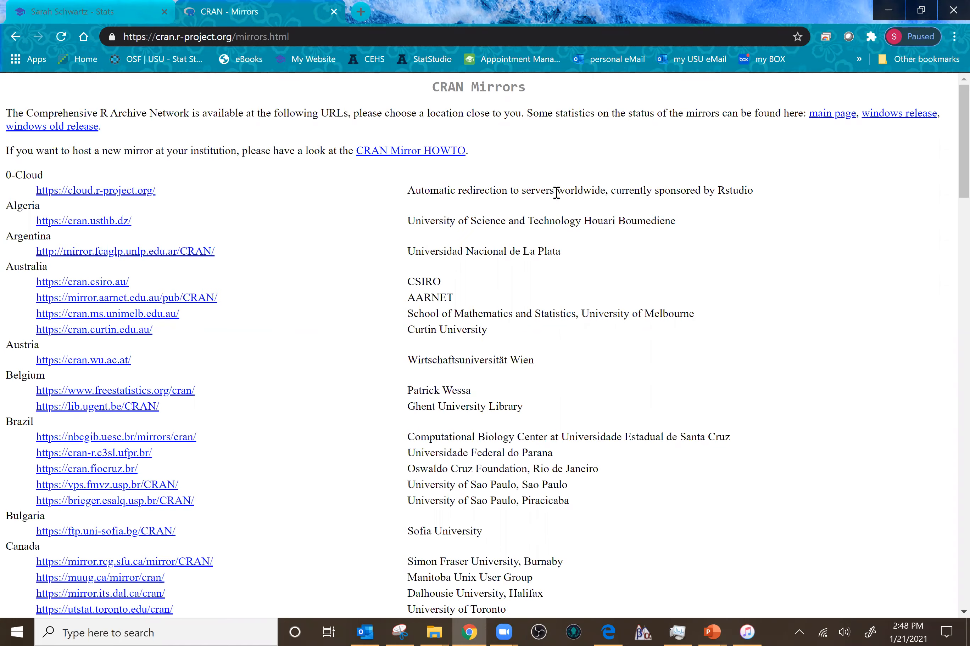
scroll(580, 271, down, 10)
scroll(580, 287, down, 20)
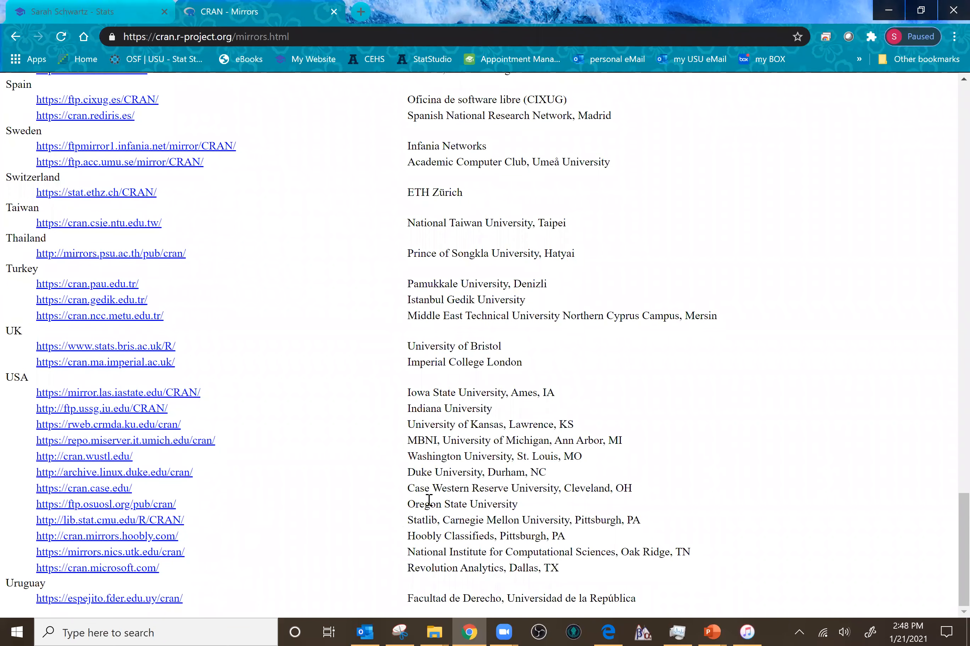
click(158, 506)
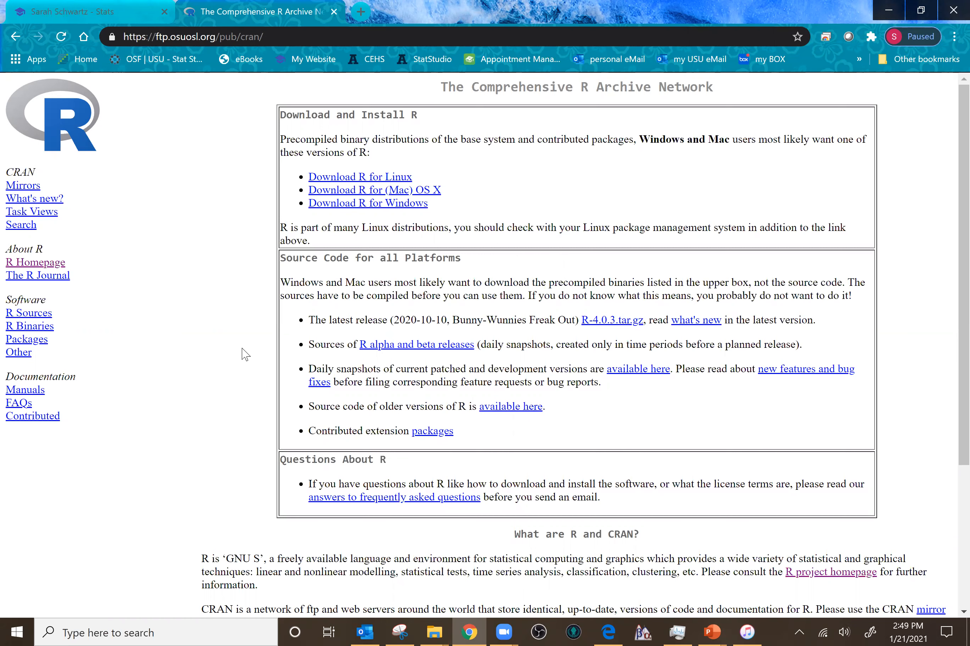
Examine the mirror's Windows and Mac OS X download pages, including the latest Mac release and legacy binaries, and return to its main page
click(376, 204)
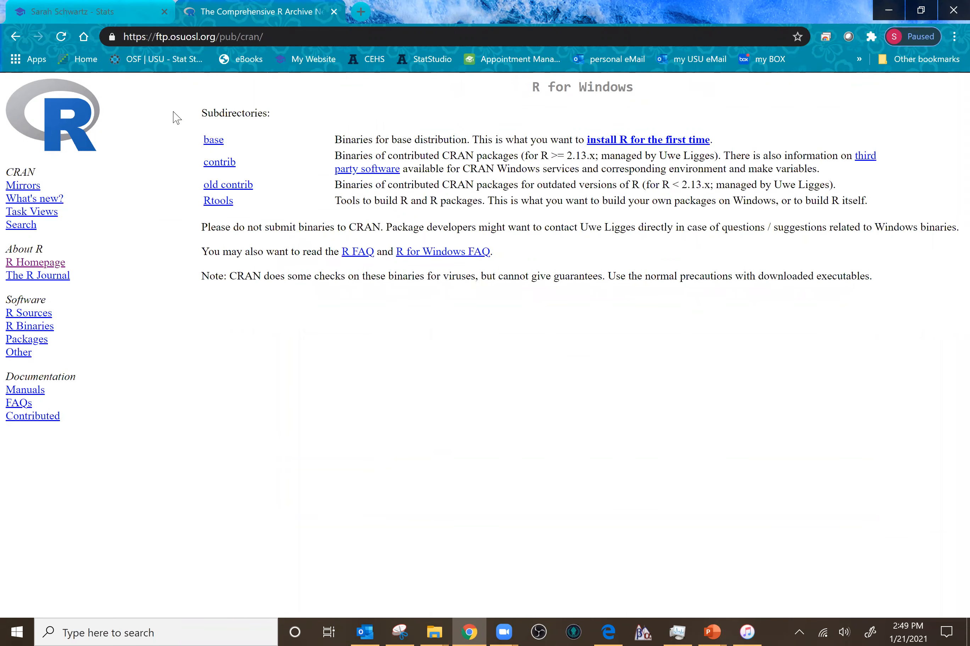
click(16, 36)
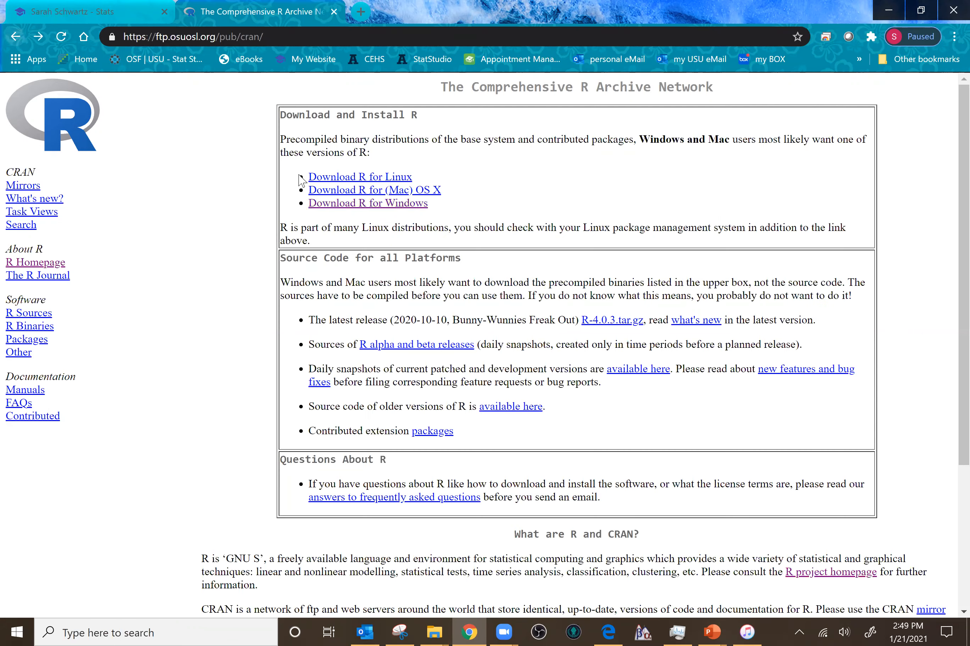
click(434, 196)
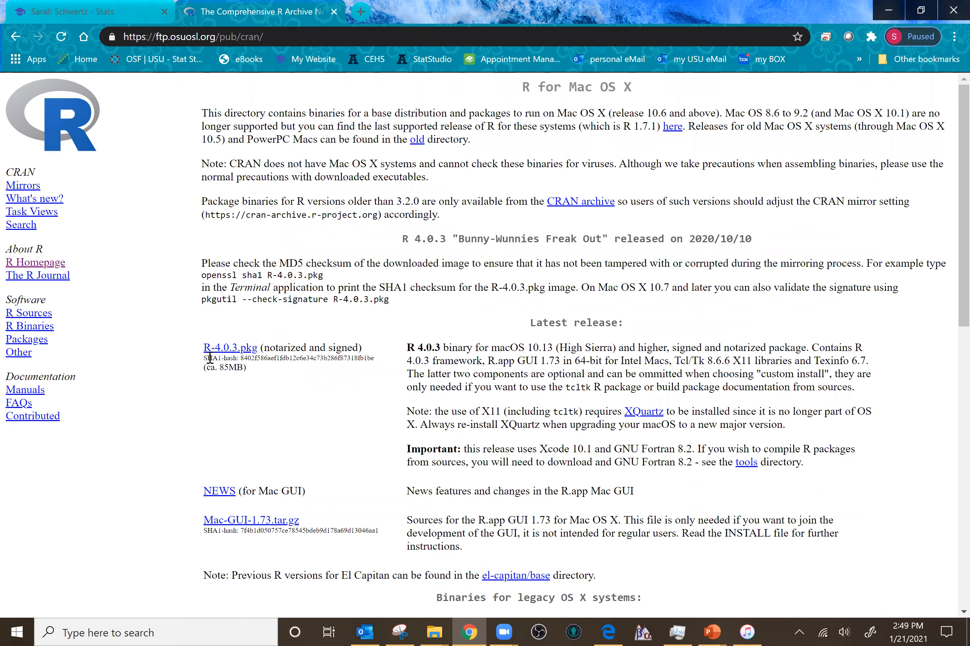
drag(531, 323, 656, 330)
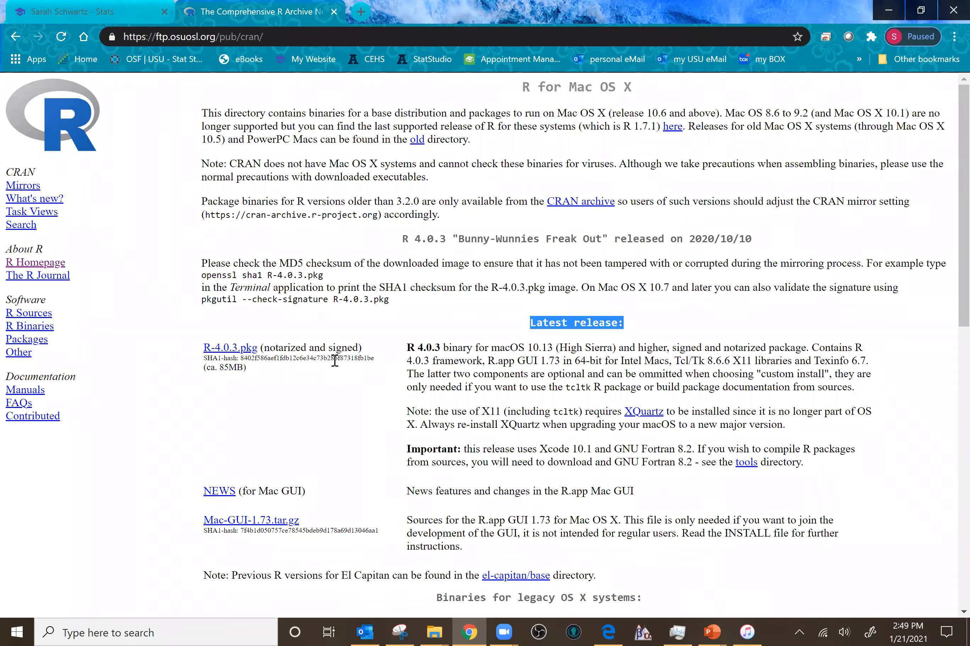
scroll(325, 383, down, 3)
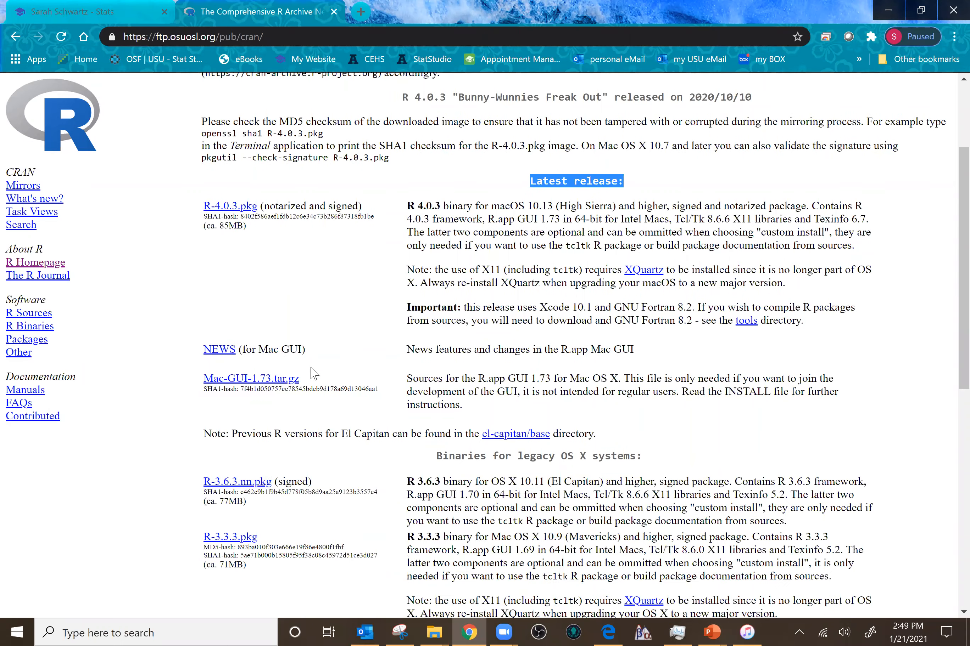
scroll(321, 356, down, 7)
scroll(322, 357, up, 1)
click(18, 36)
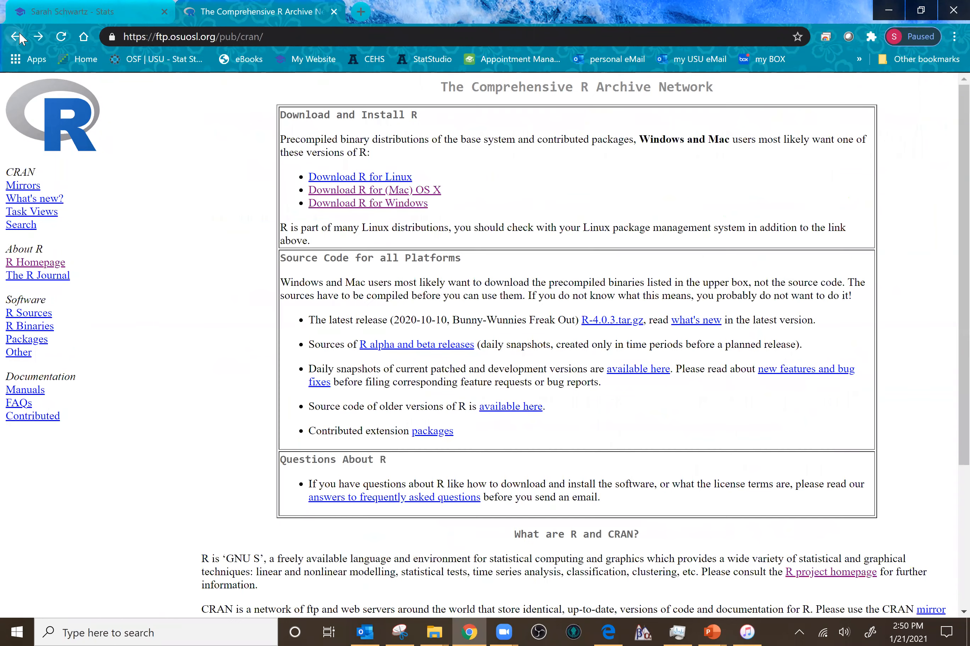
Download the R 4.0.3 installer for Windows from the base distribution
click(350, 208)
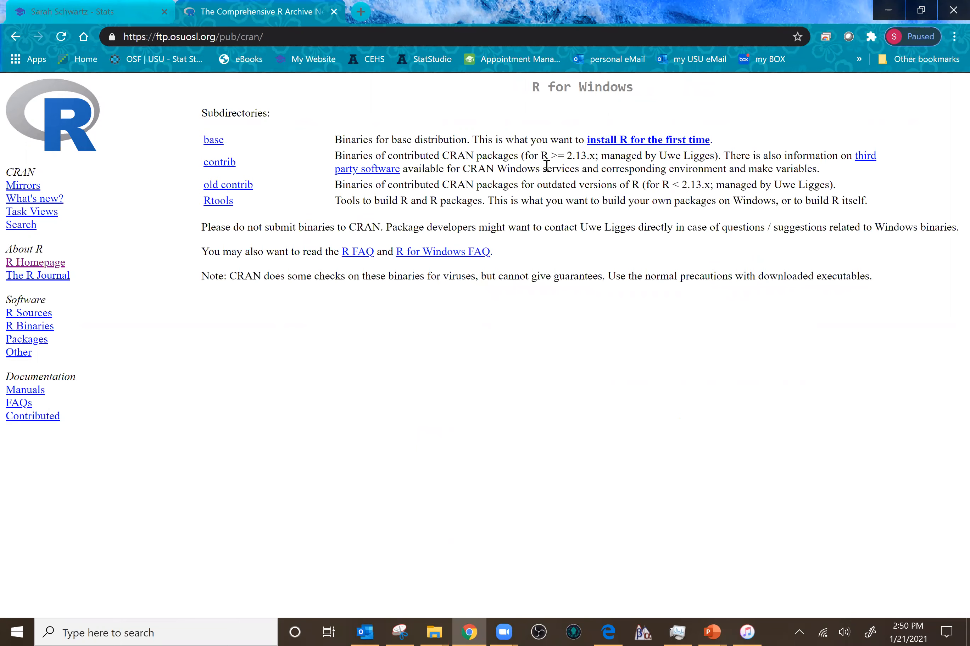
click(214, 140)
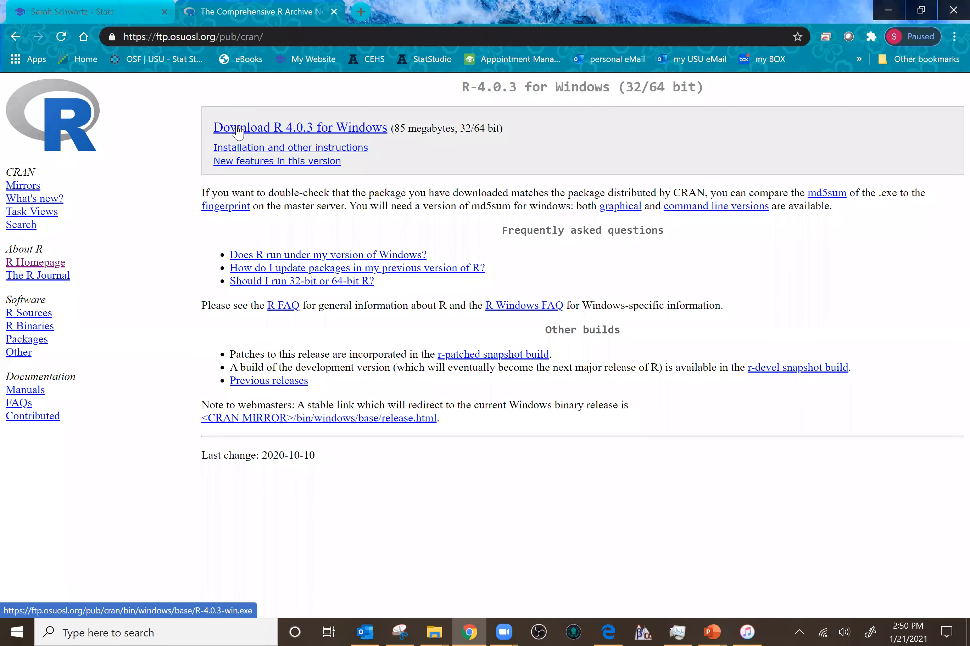
click(238, 130)
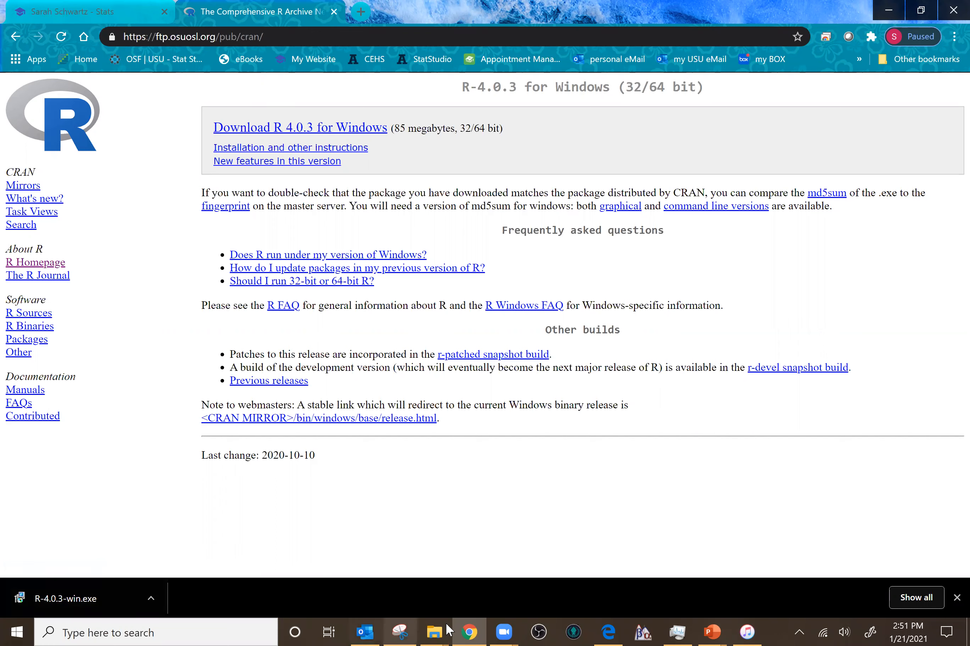
Check the Downloads folder in File Explorer for the R-4.0.3-win.exe installer and close the window
click(432, 625)
click(328, 580)
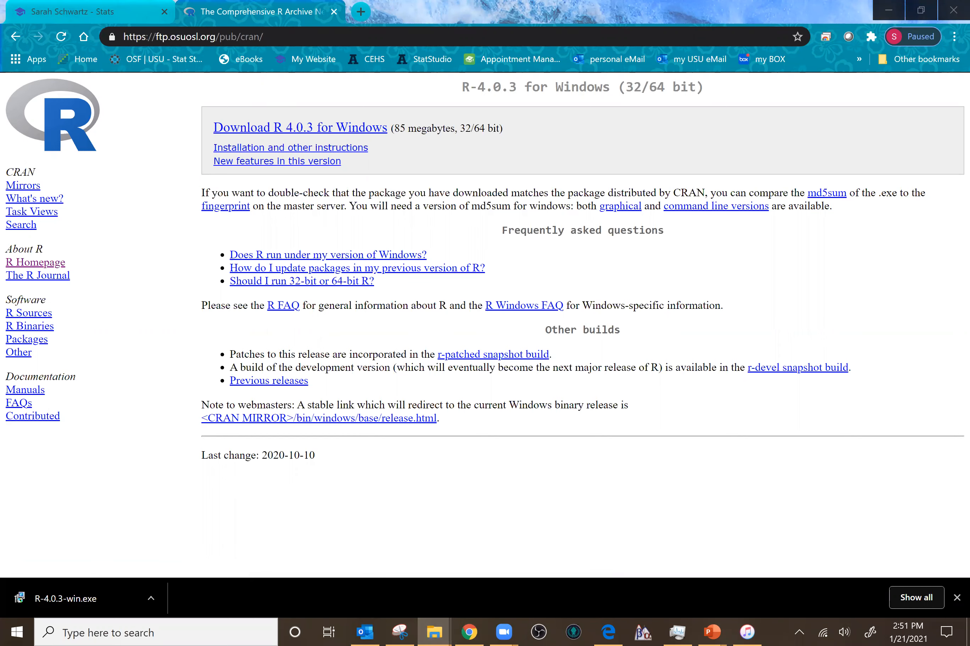
click(162, 198)
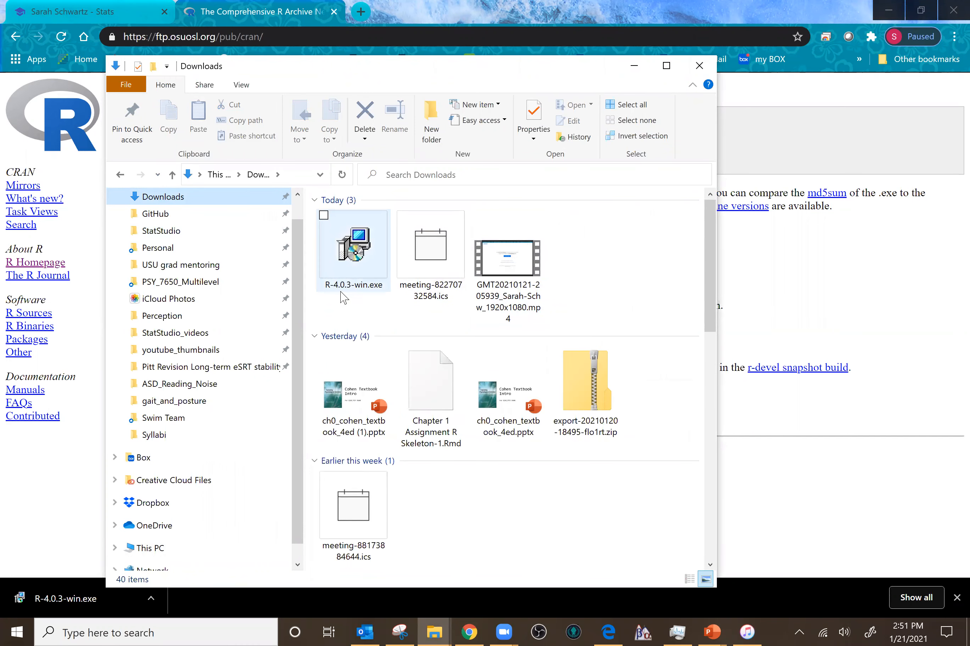
mouse_move(344, 296)
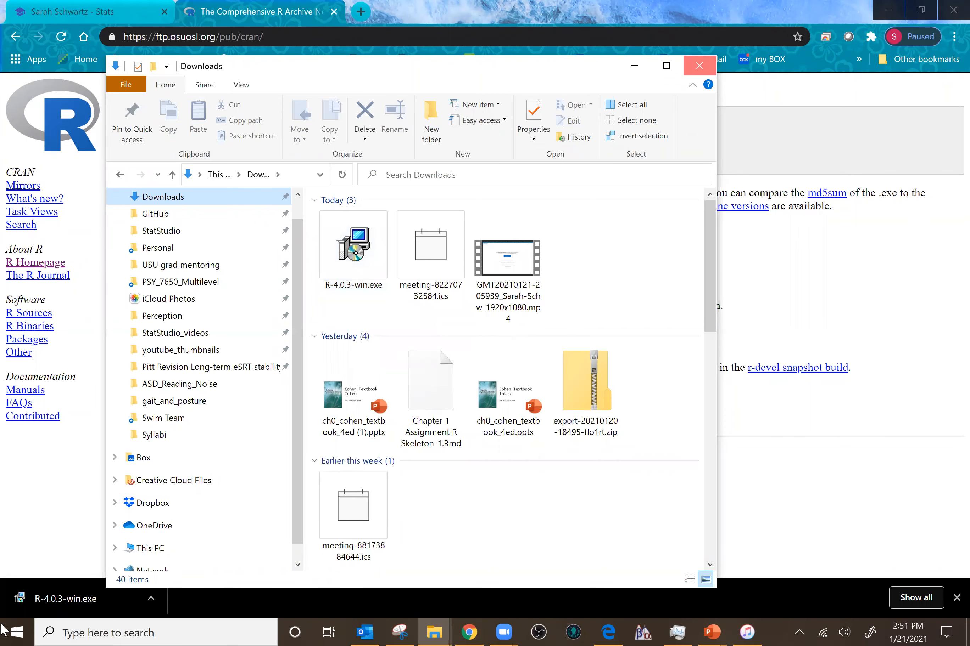
click(696, 70)
Run the downloaded R-4.0.3-win.exe with the browser minimized, and accept English as the setup language
click(79, 593)
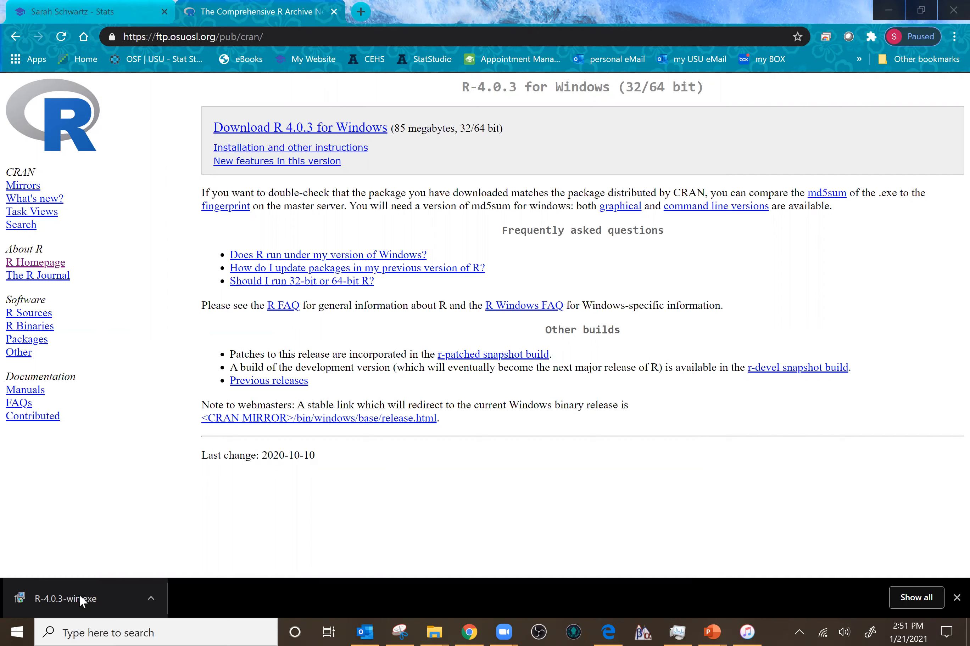
click(79, 593)
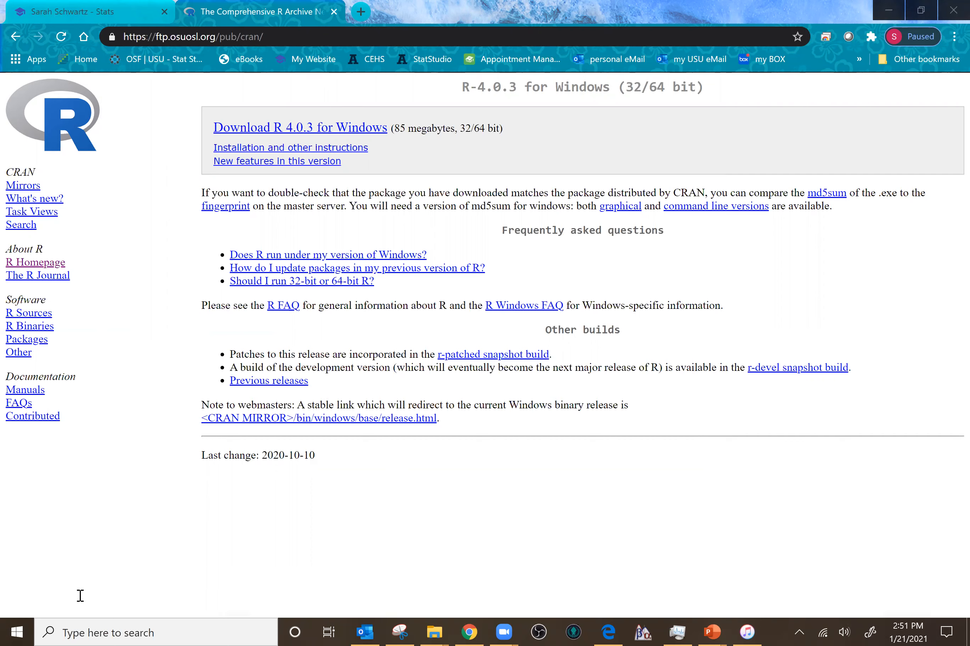
click(892, 9)
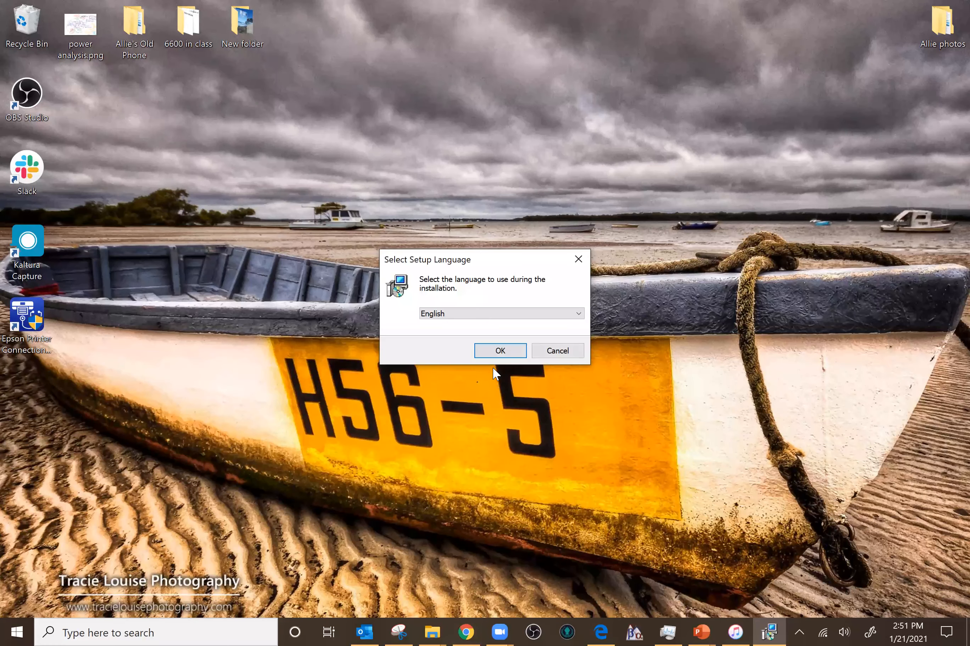
click(496, 352)
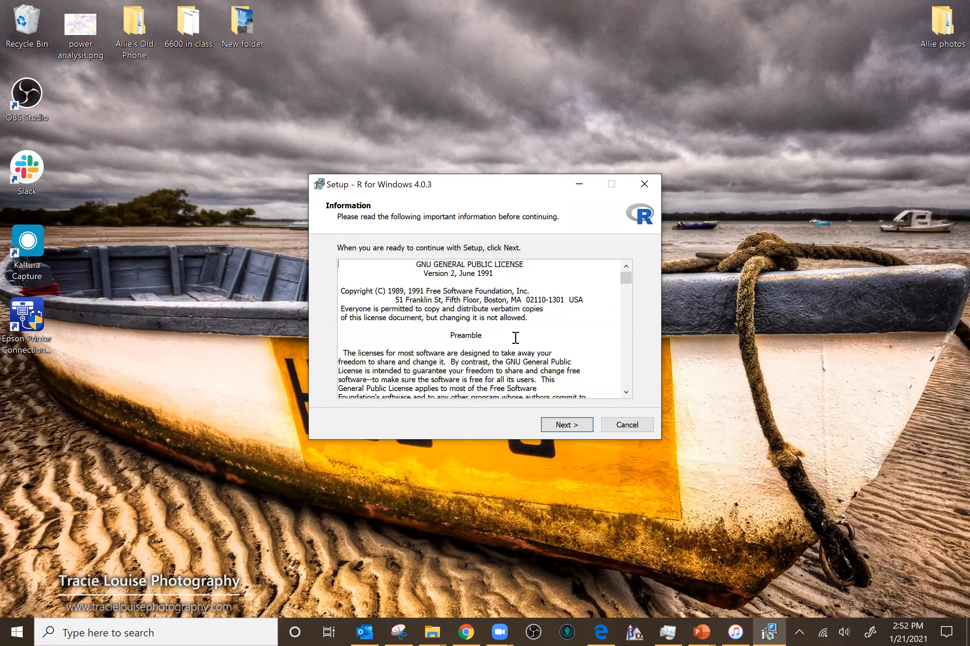
Install R for Windows 4.0.3 to C:\Program Files\R\R-4.0.3 with the default components, startup options, Start Menu folder and additional tasks, and finish setup
click(566, 424)
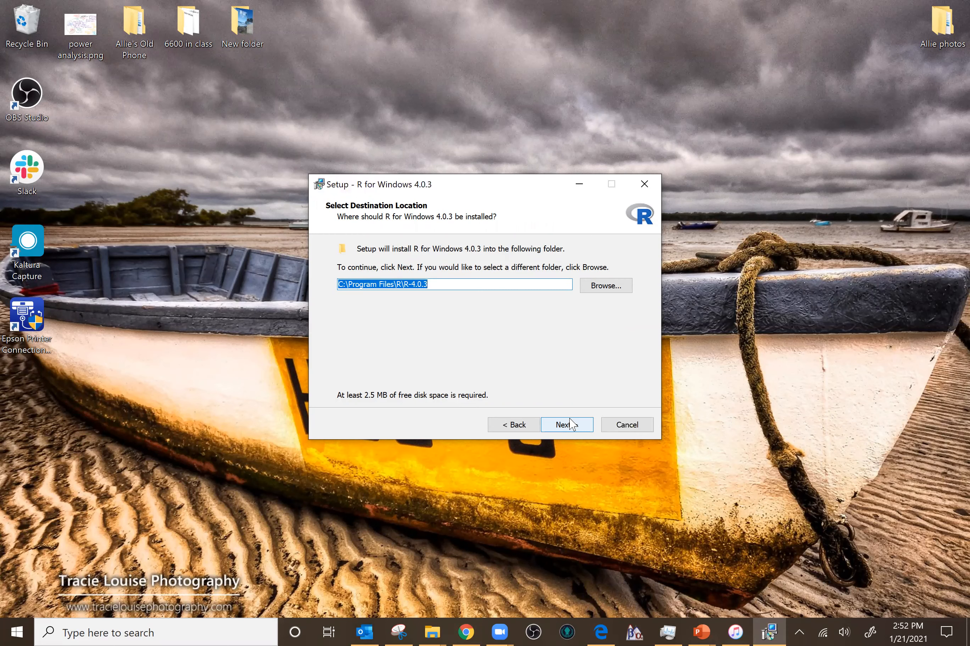
click(570, 420)
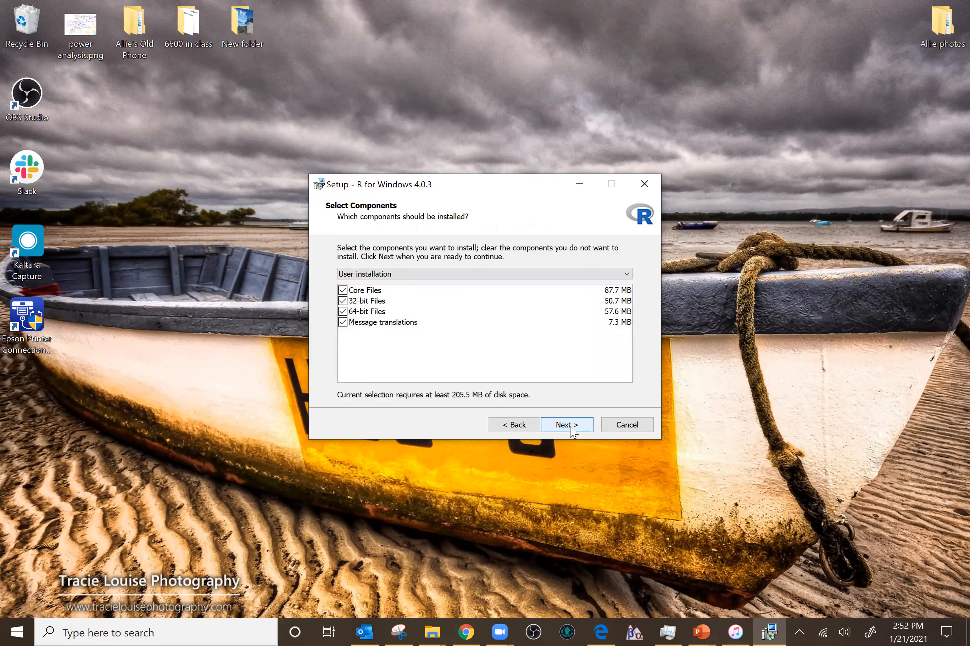
click(573, 431)
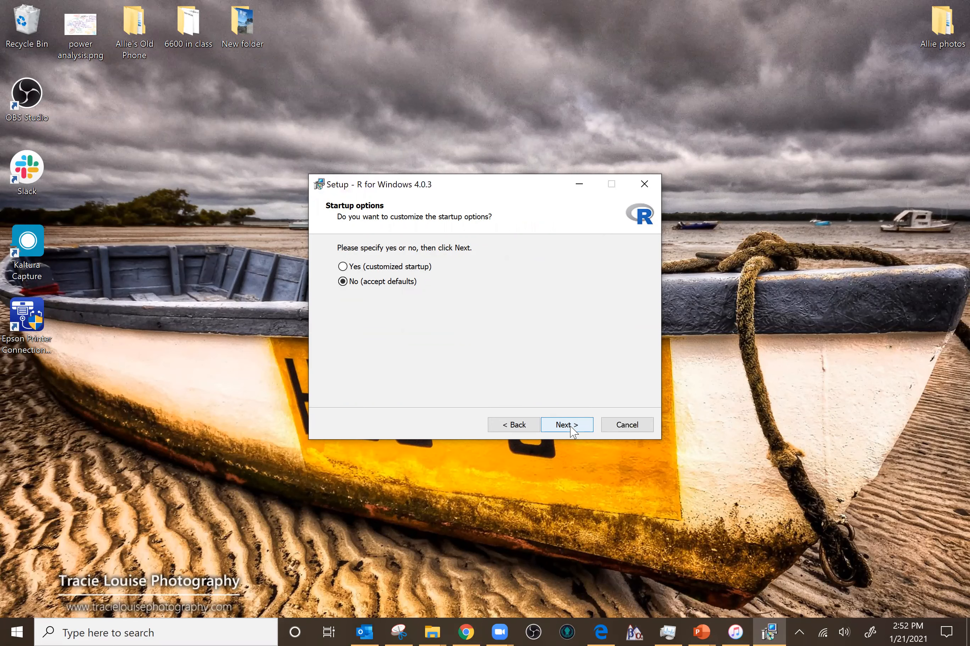
click(573, 431)
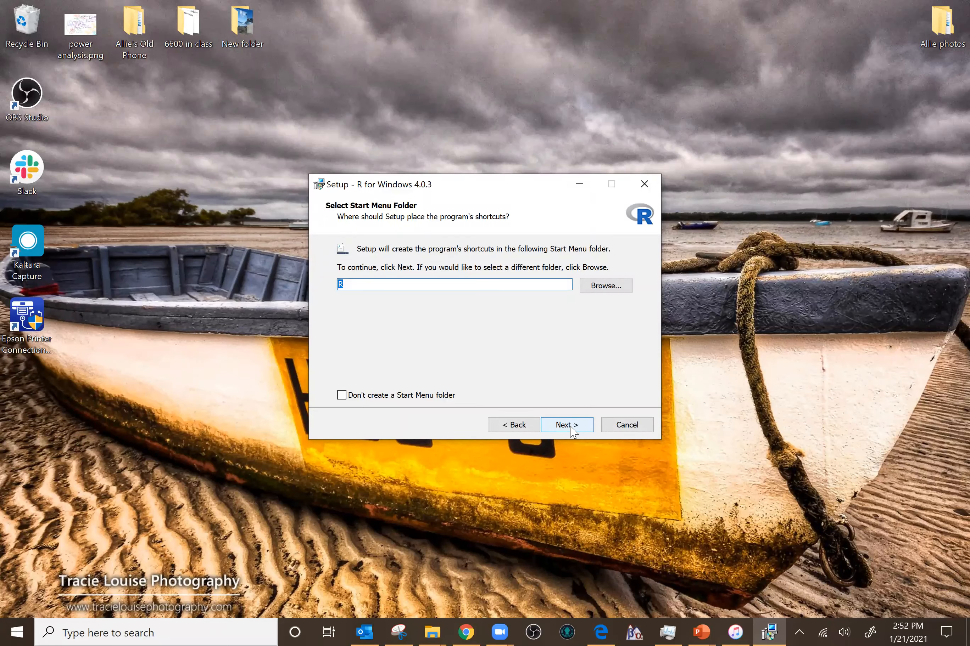
click(573, 431)
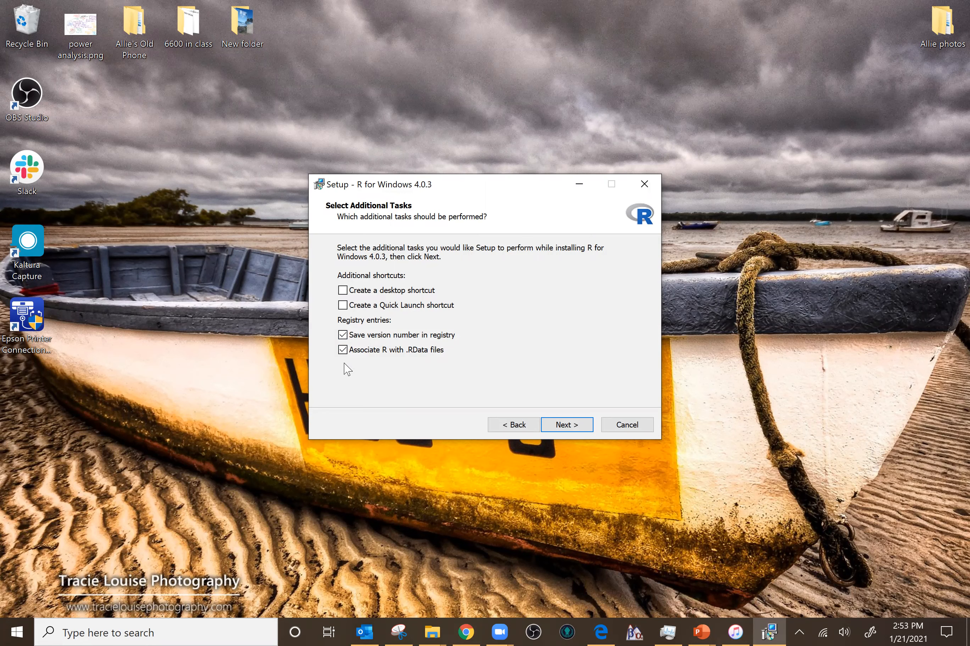
click(580, 425)
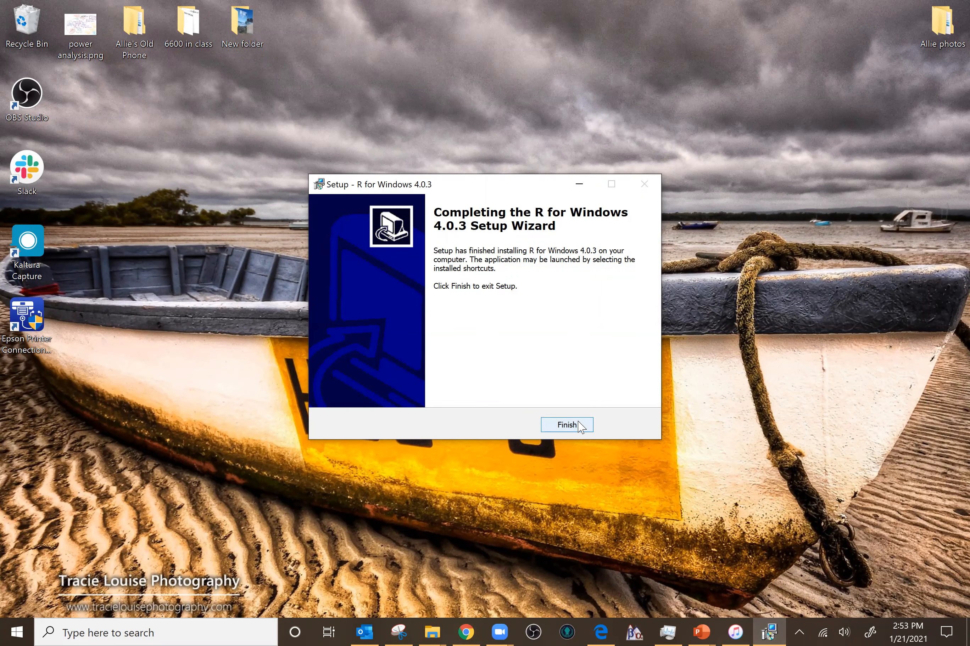
click(567, 425)
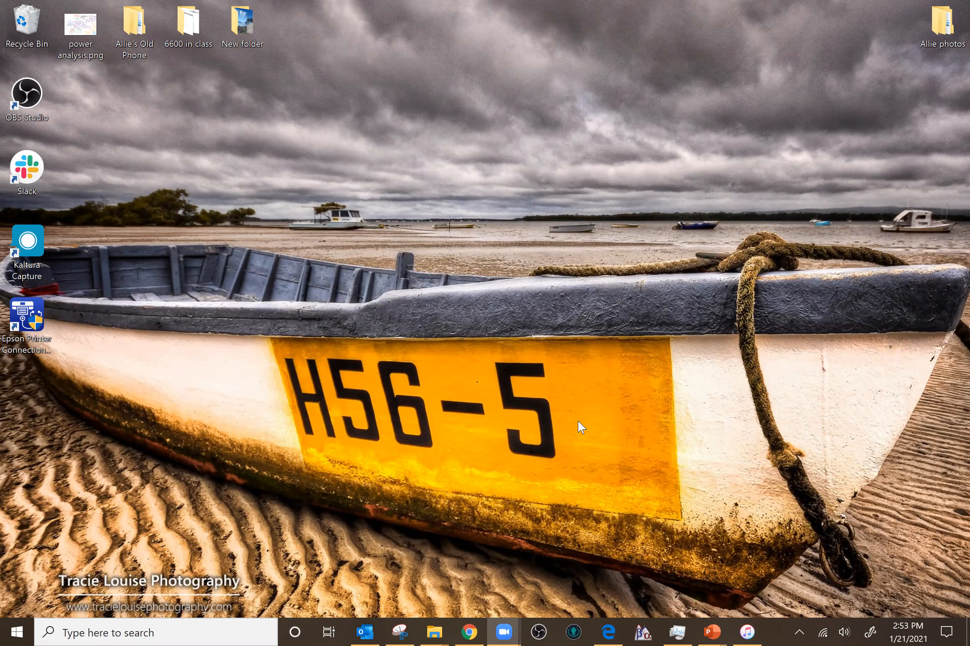
Return to Chrome, open the Install Software chapter of the eBook encyclopedia's Vol. 0: Setting up Your Computer, and review its R installation instructions
click(469, 633)
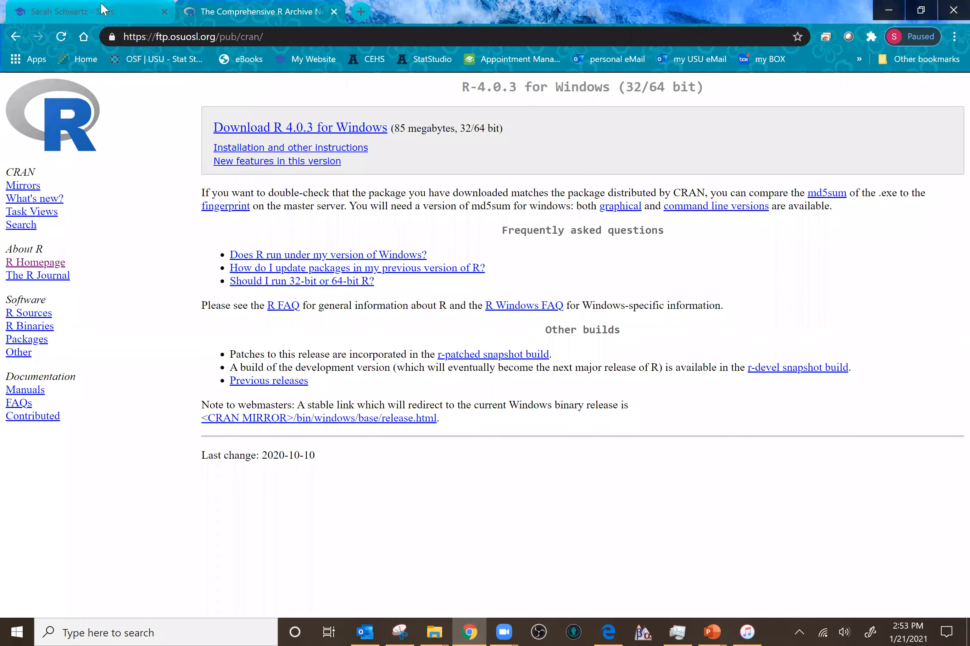
click(101, 6)
click(651, 219)
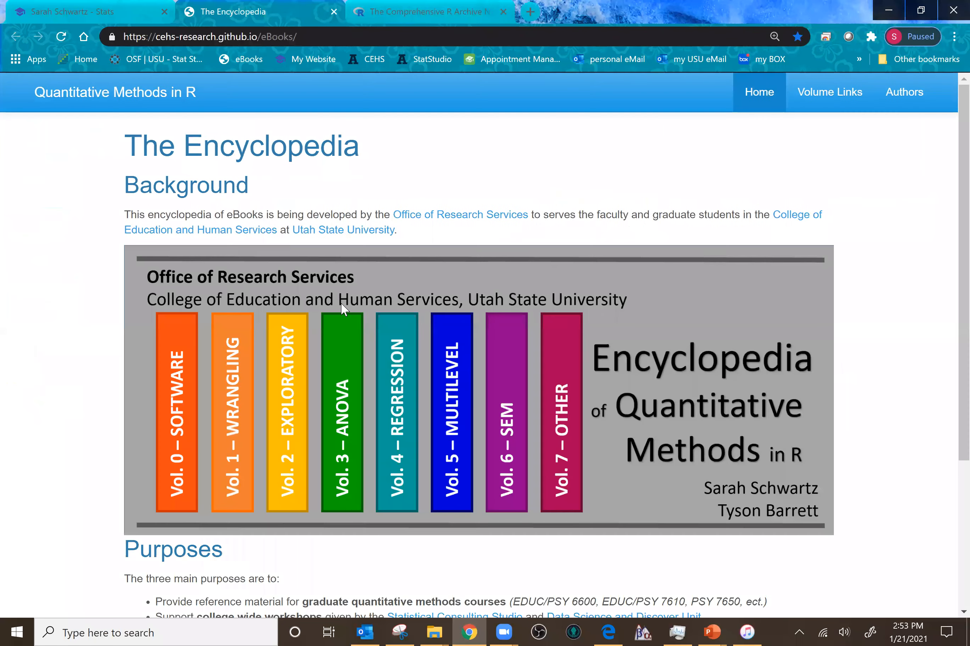
click(846, 104)
click(128, 334)
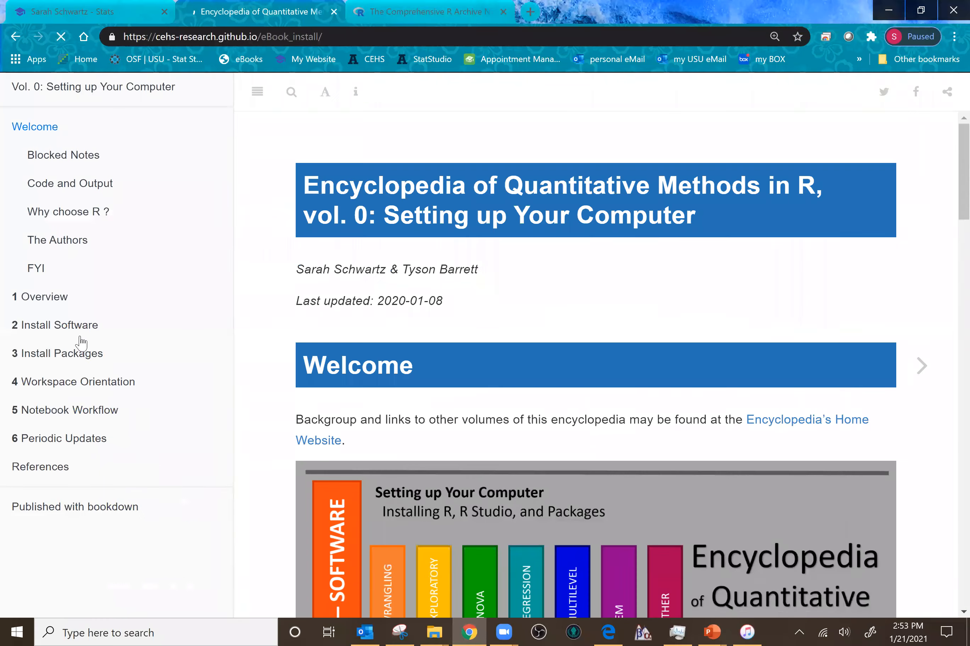
click(71, 324)
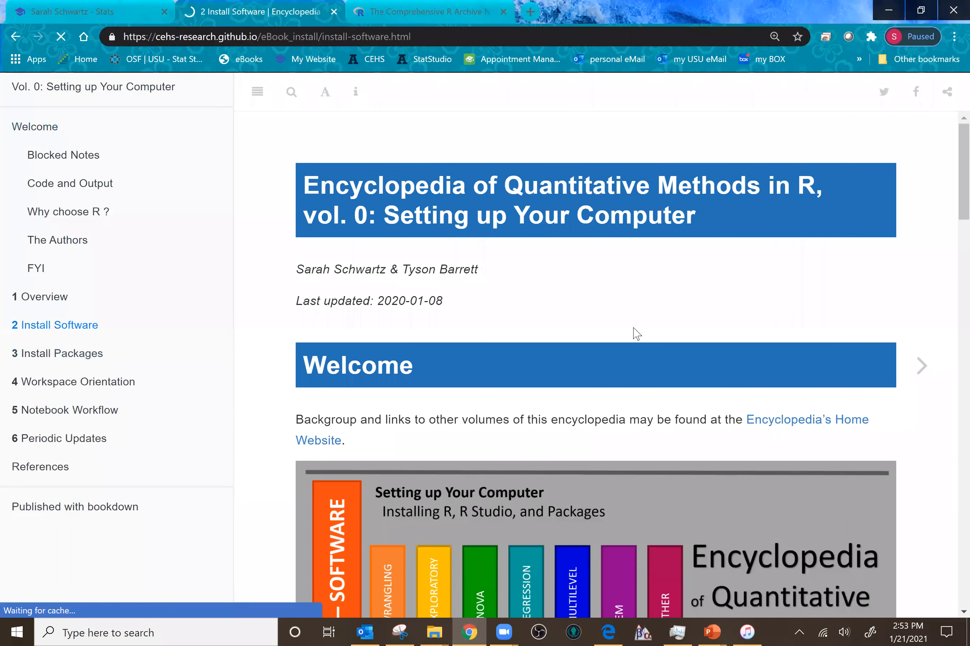
scroll(614, 425, down, 4)
scroll(611, 426, down, 6)
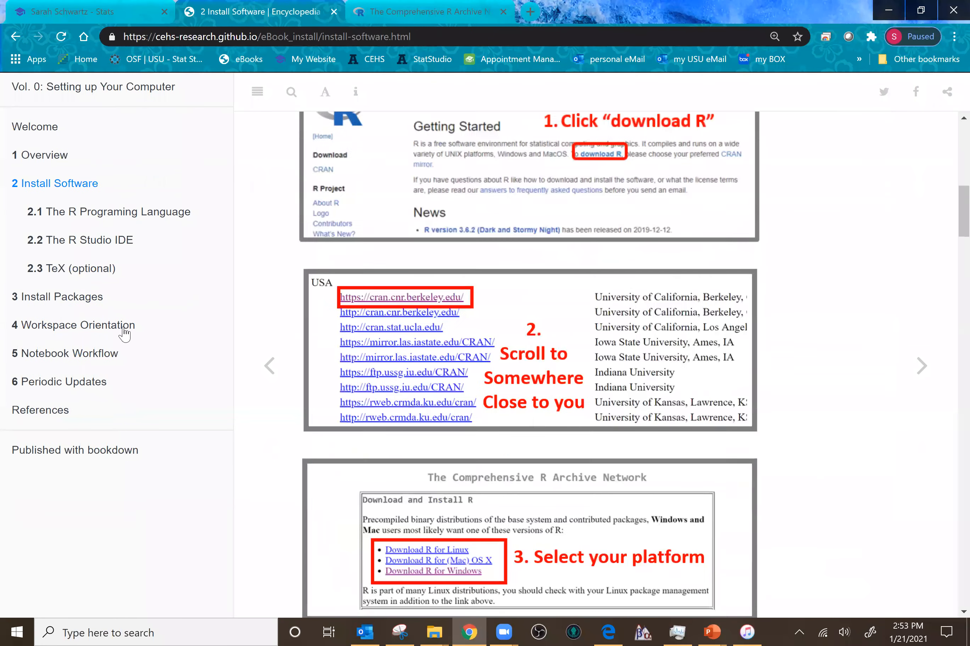
scroll(608, 428, up, 2)
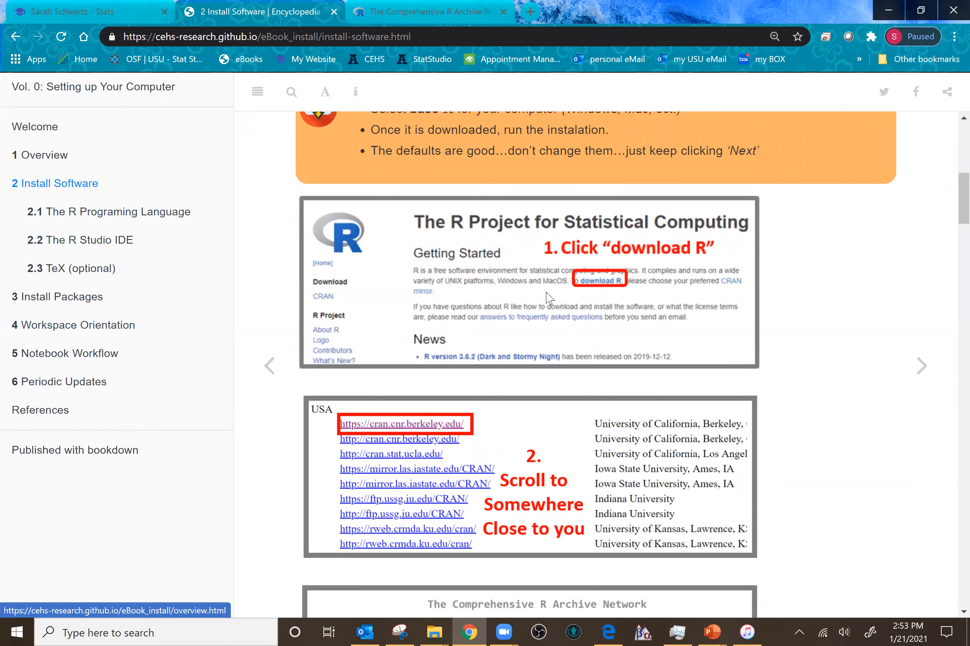
scroll(551, 297, down, 10)
scroll(551, 296, down, 5)
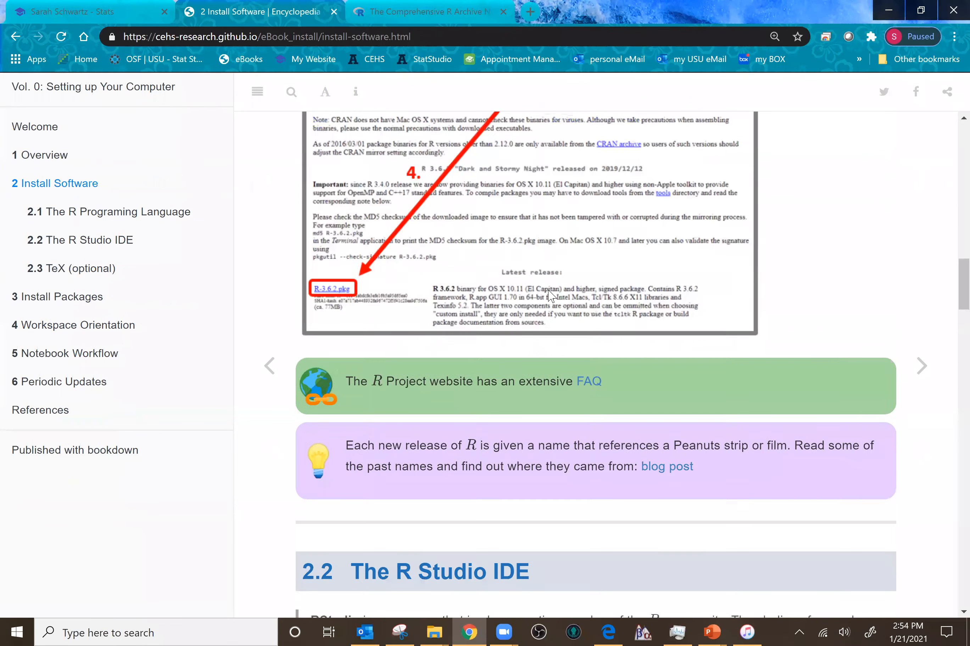
scroll(551, 296, up, 20)
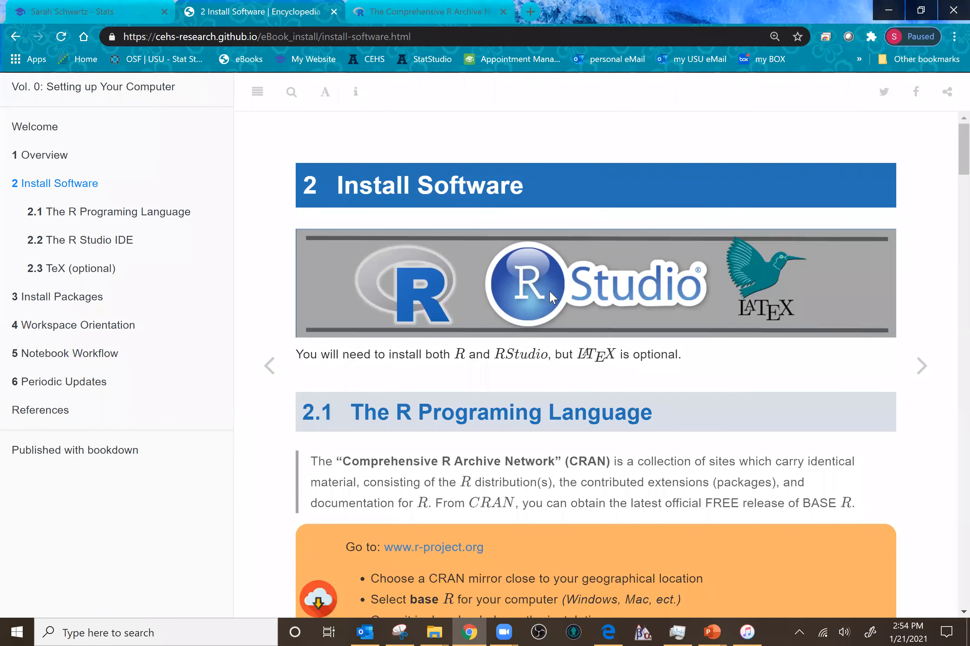
Open the eBook's Overview chapter and read the comparison of R and R Studio in section 1.1
click(59, 156)
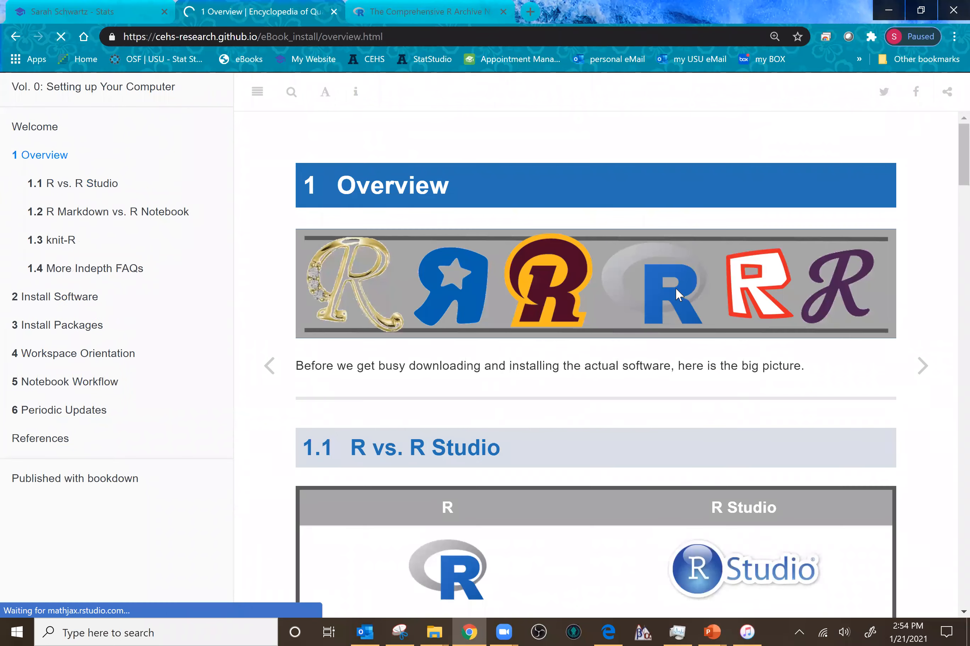
scroll(633, 324, down, 9)
scroll(343, 403, up, 3)
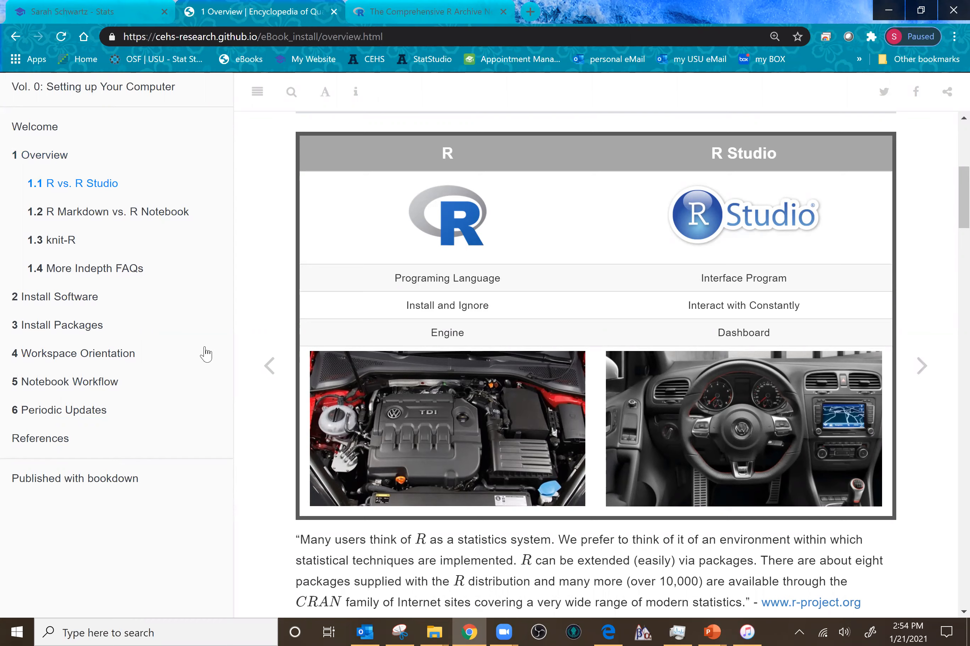
click(75, 300)
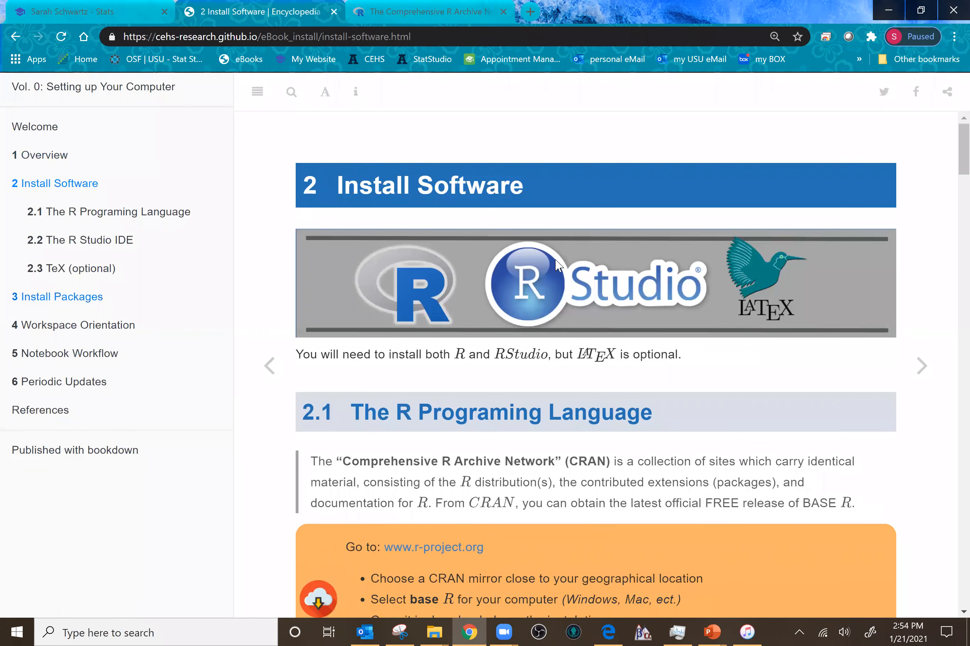
scroll(563, 263, down, 15)
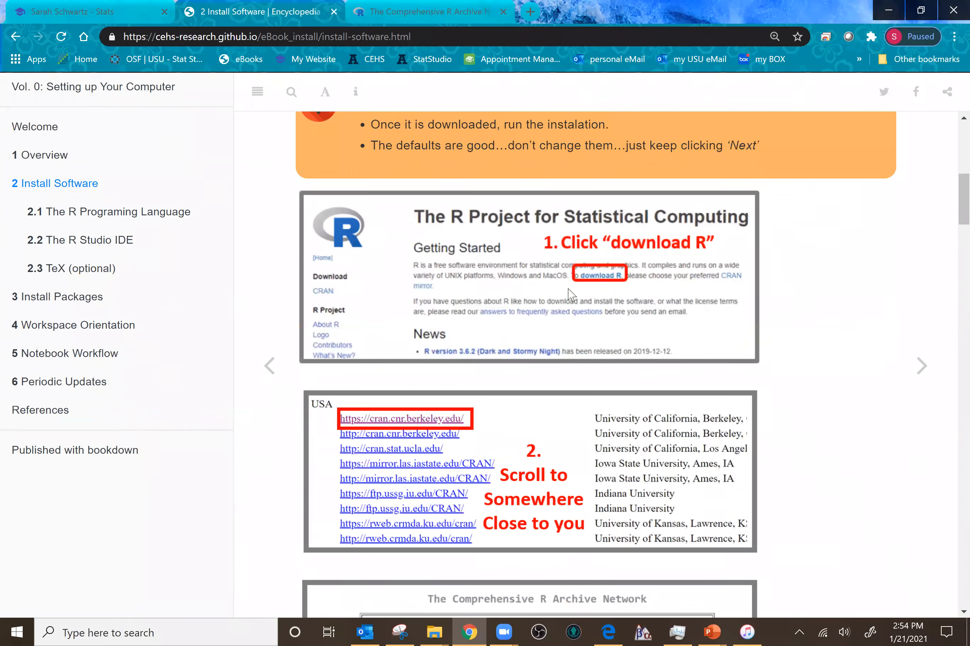
scroll(571, 294, down, 20)
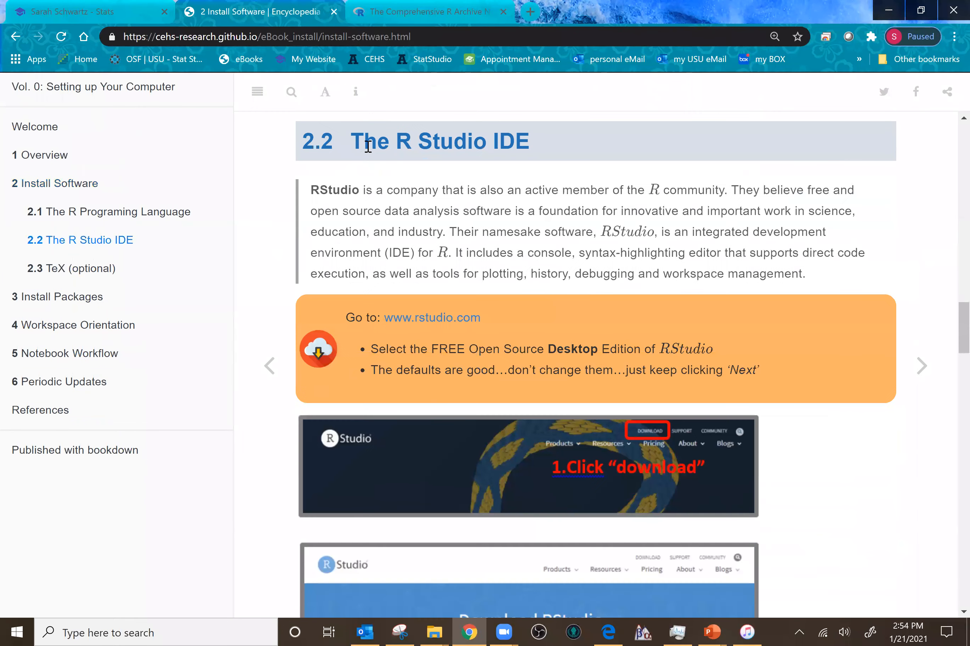
drag(530, 144, 346, 145)
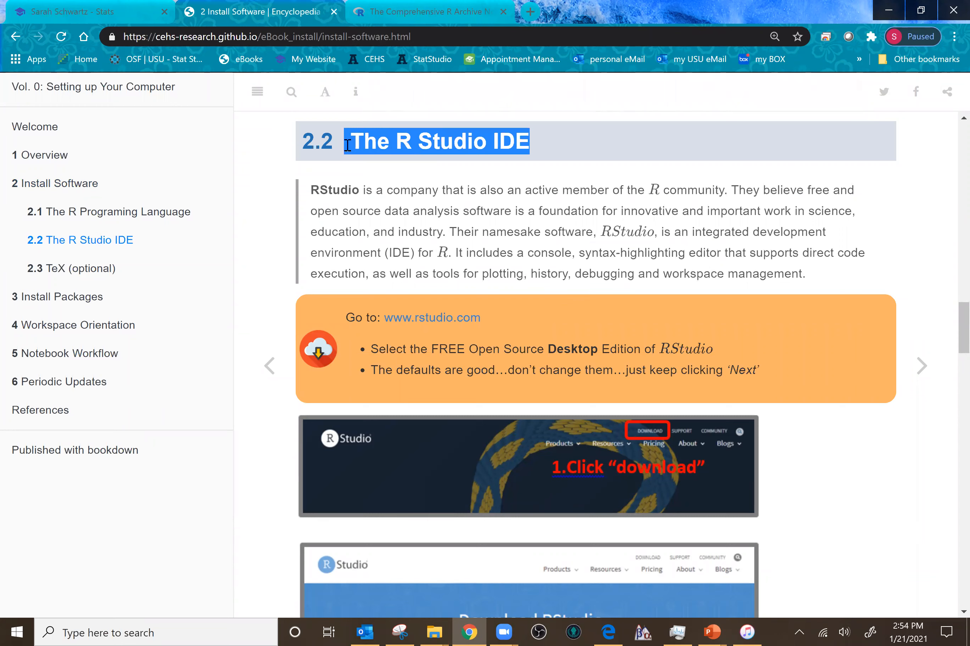
click(390, 320)
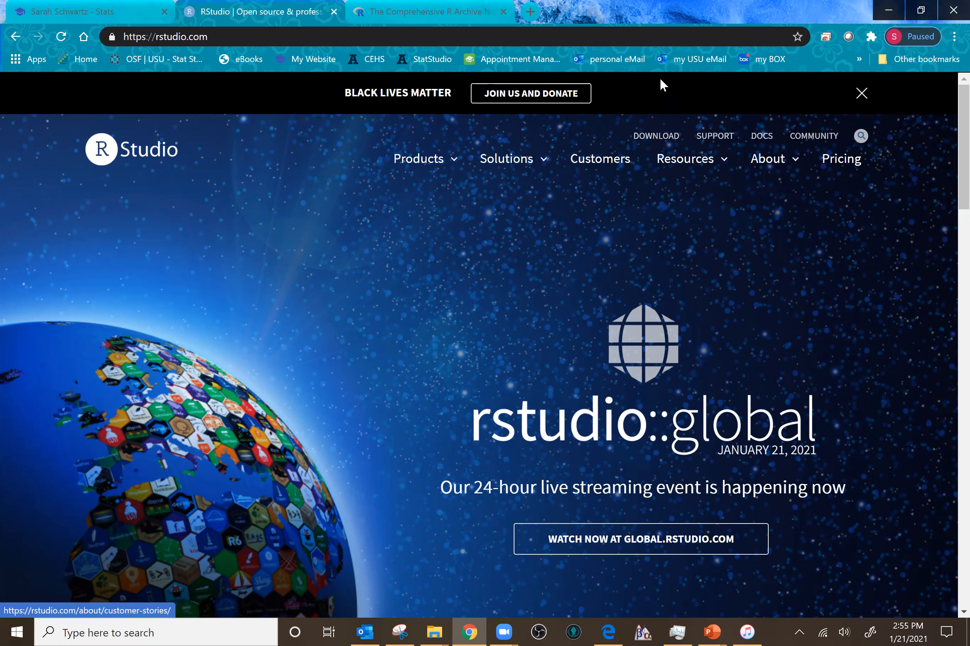
Open the RStudio IDE download page, compare the editions, and choose the free open source RStudio Desktop
click(663, 139)
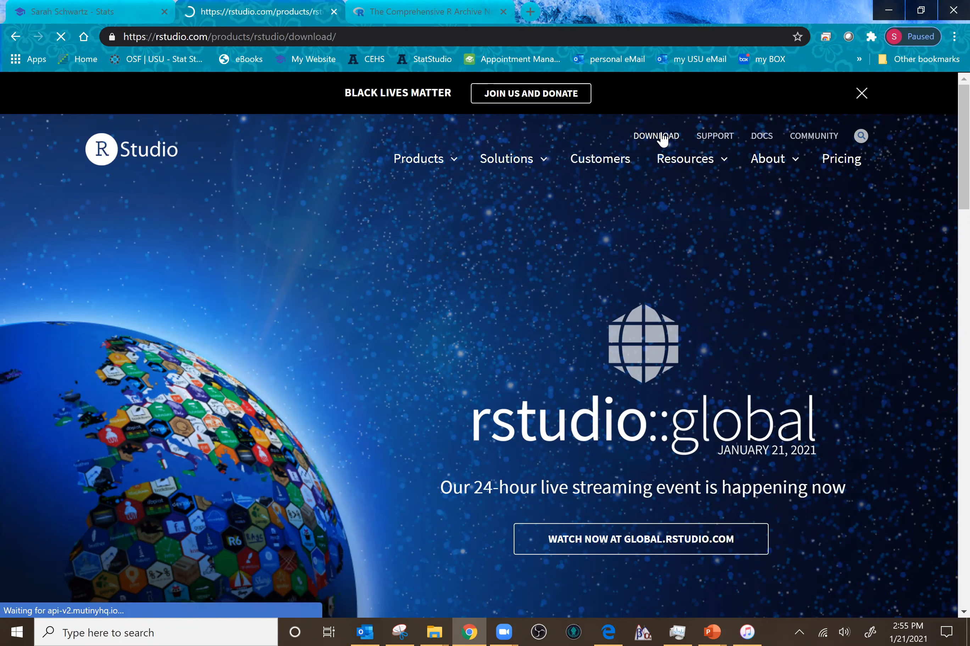
scroll(381, 259, down, 2)
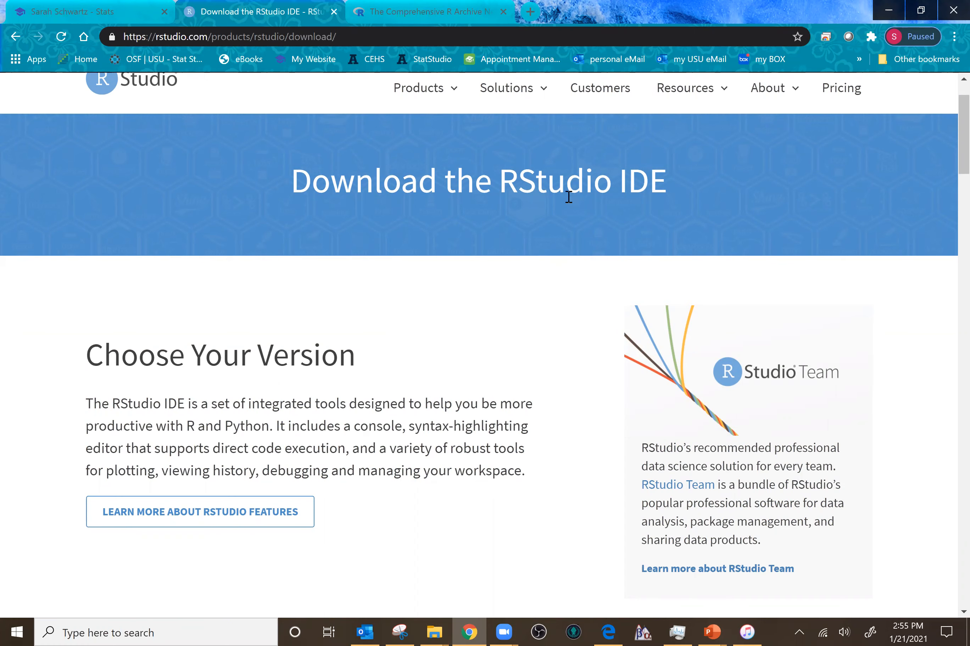
scroll(555, 326, down, 5)
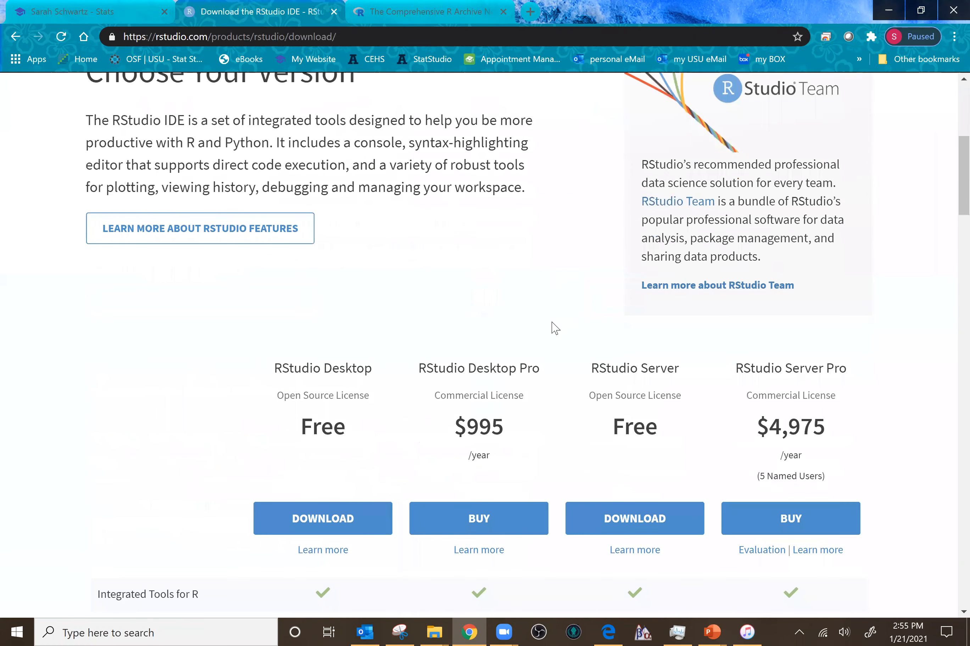
scroll(555, 328, down, 1)
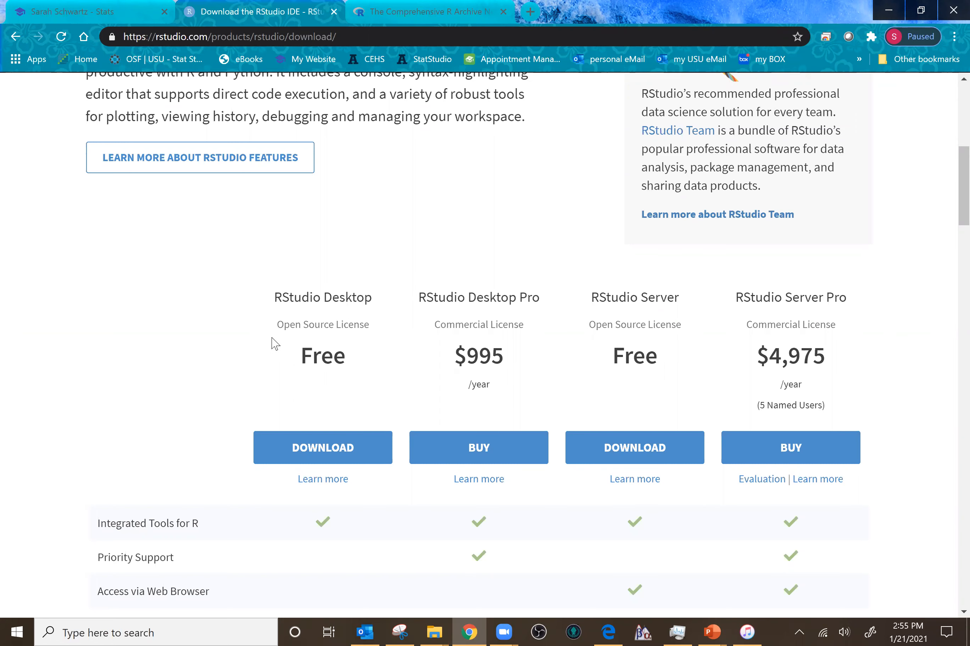
scroll(273, 344, down, 2)
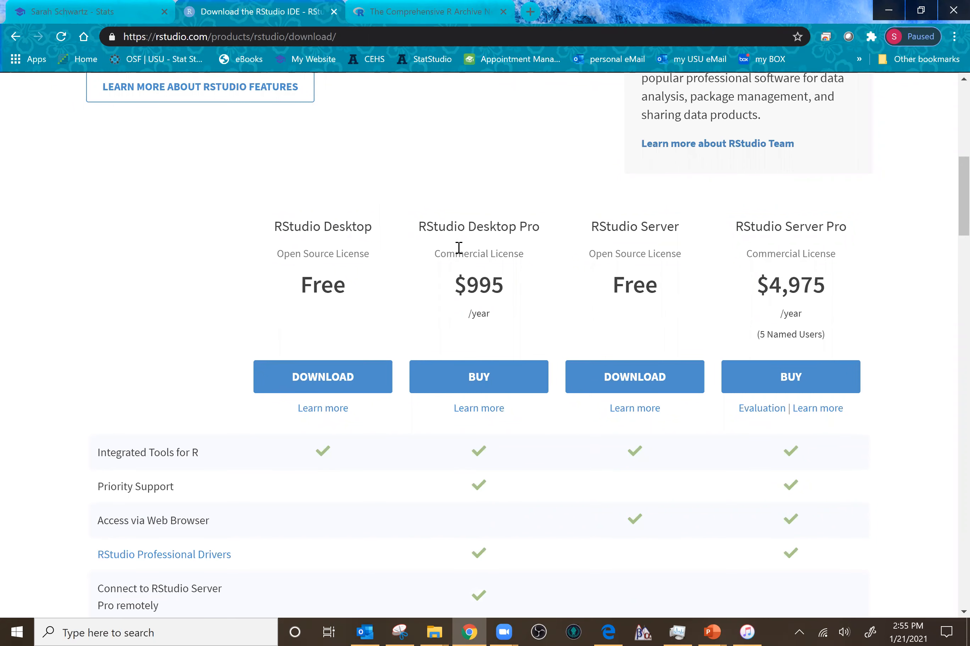
scroll(463, 256, down, 10)
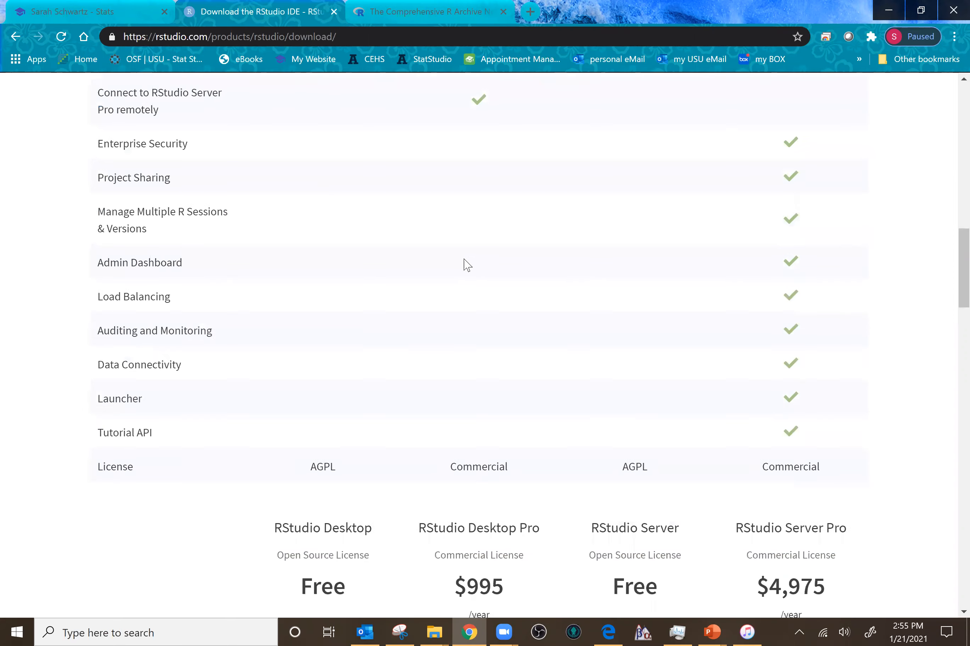
scroll(466, 264, up, 8)
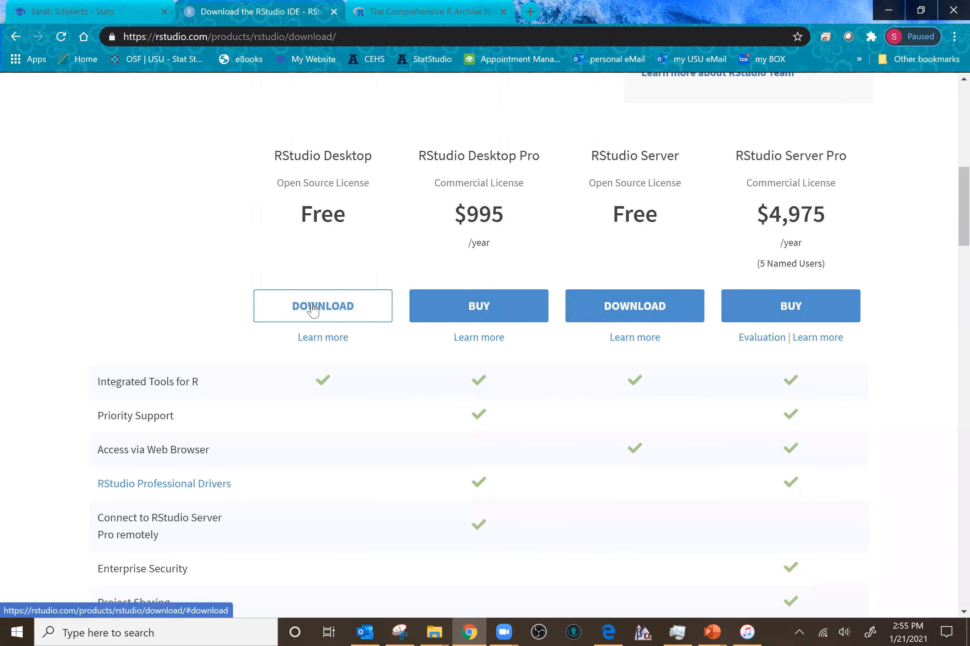
click(312, 309)
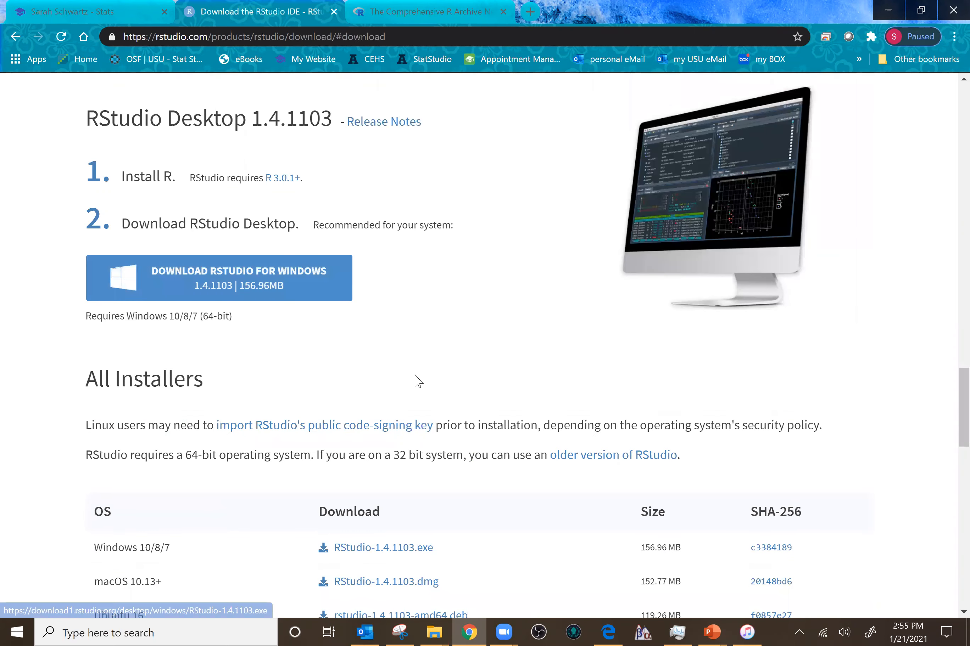
Review the installers for each operating system and download RStudio Desktop 1.4.1103 for Windows
scroll(475, 364, up, 8)
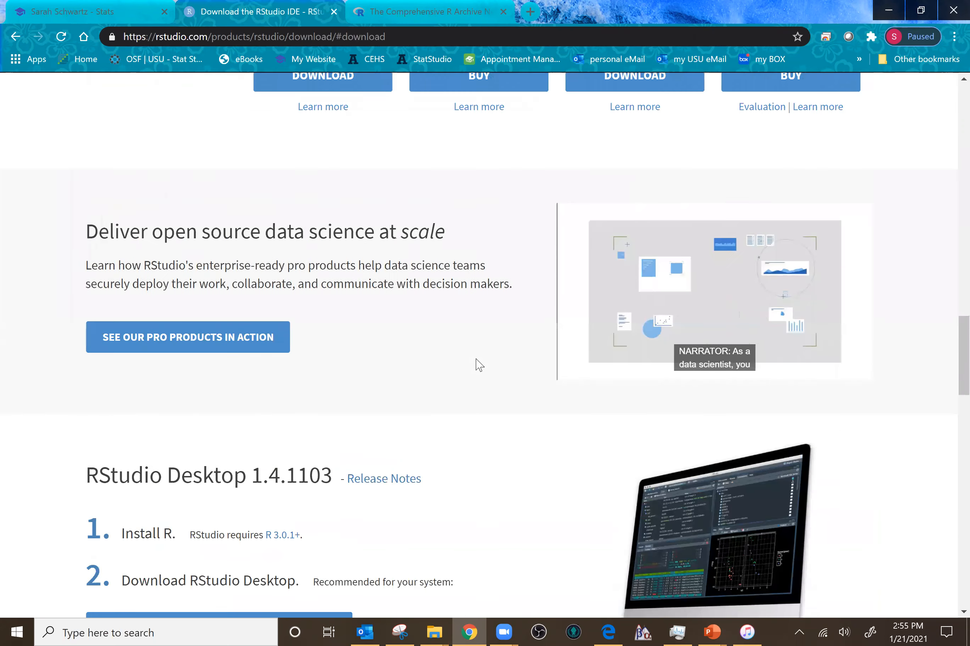
scroll(480, 365, down, 10)
scroll(476, 359, up, 3)
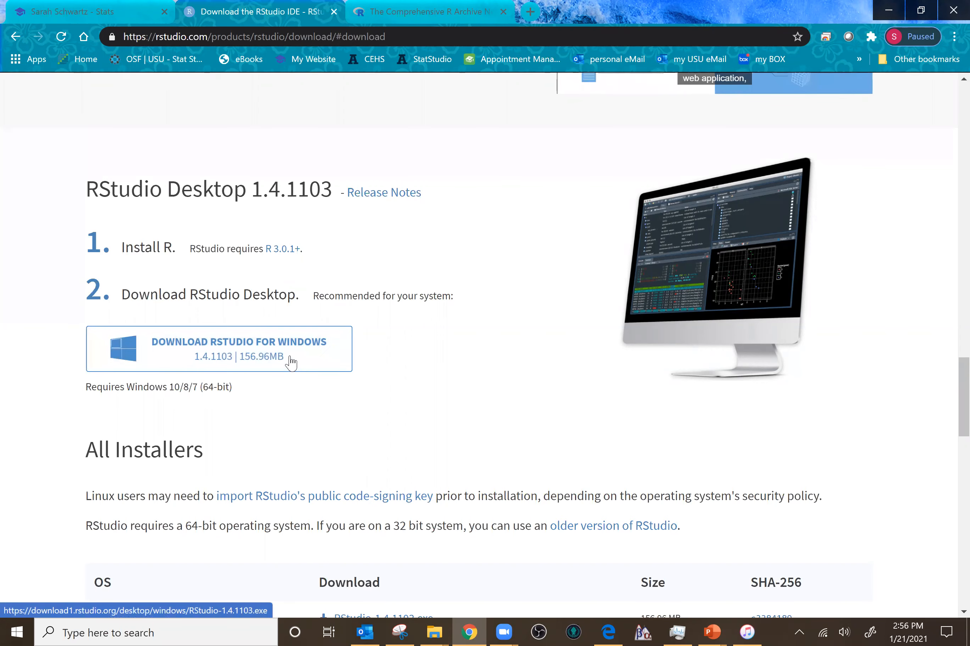
scroll(292, 361, down, 5)
scroll(294, 362, down, 3)
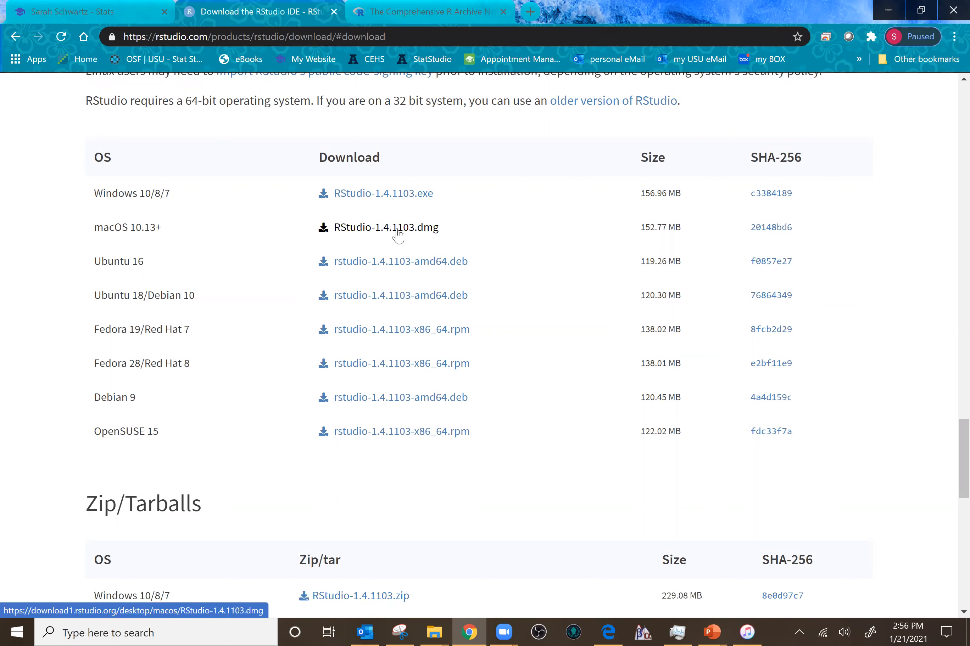
scroll(396, 235, up, 7)
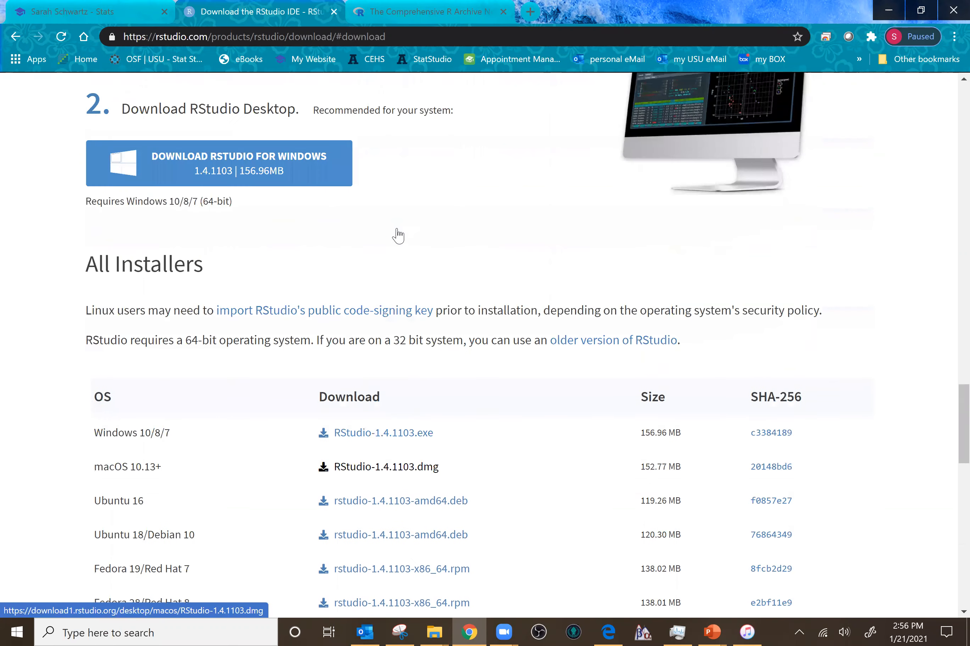
scroll(217, 283, up, 1)
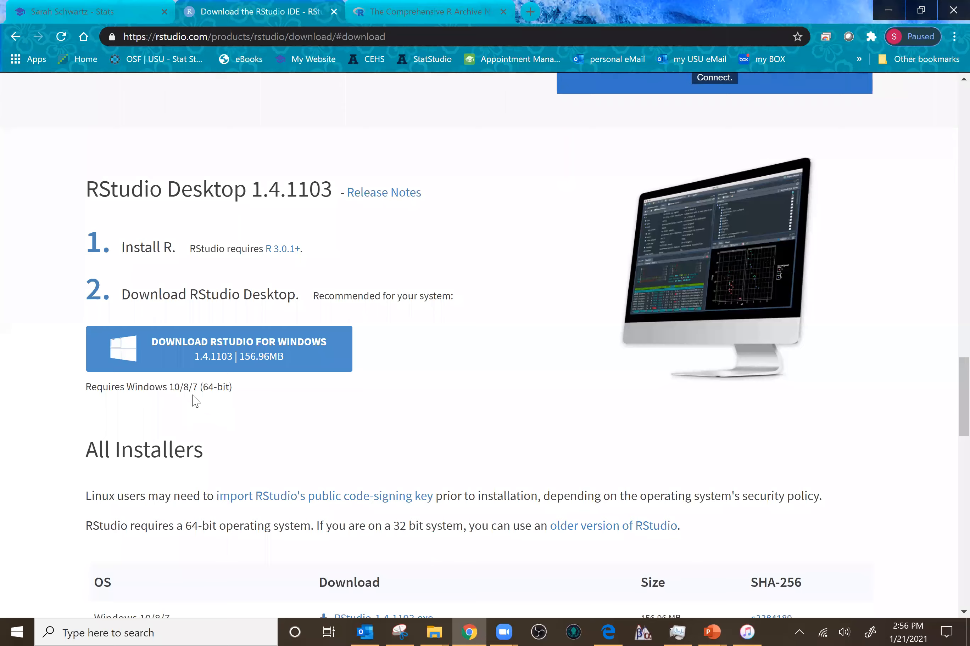
scroll(247, 380, down, 3)
scroll(249, 381, down, 1)
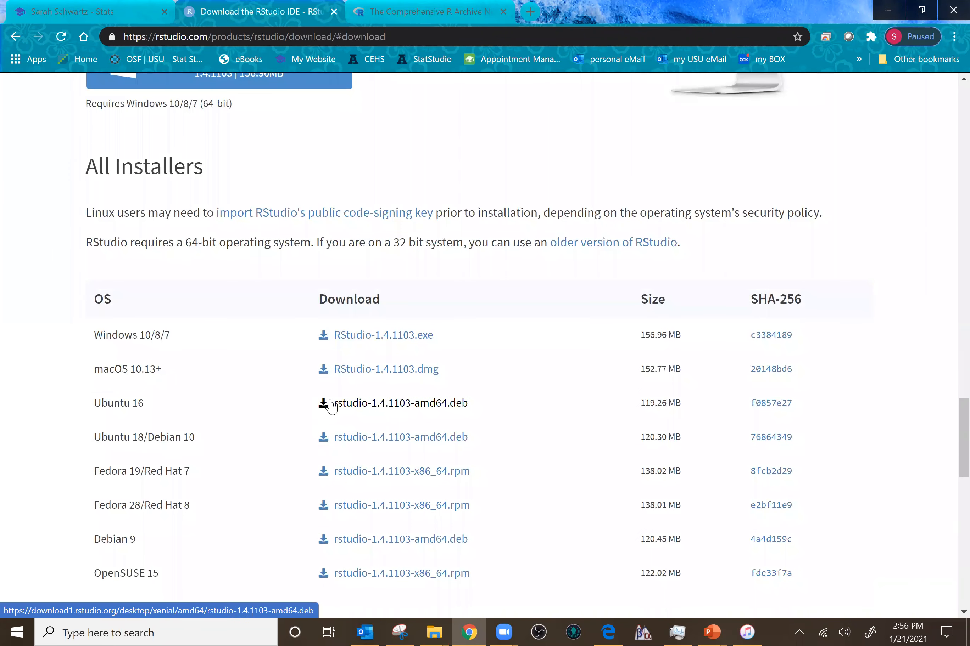
scroll(422, 486, up, 3)
click(179, 283)
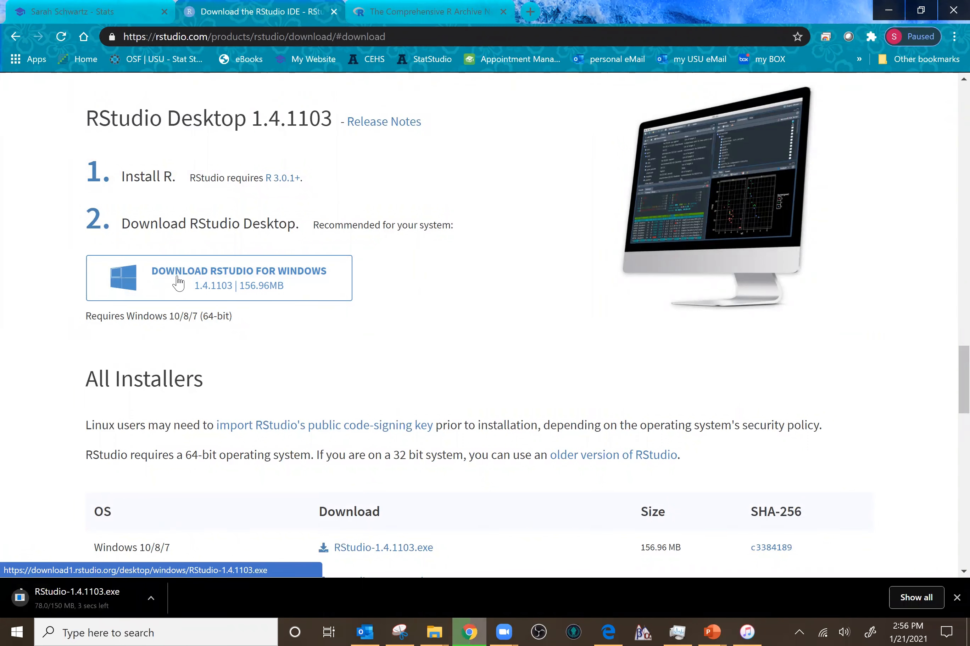
Run the downloaded RStudio-1.4.1103.exe installer and minimize the browser
scroll(313, 318, down, 1)
scroll(312, 318, down, 5)
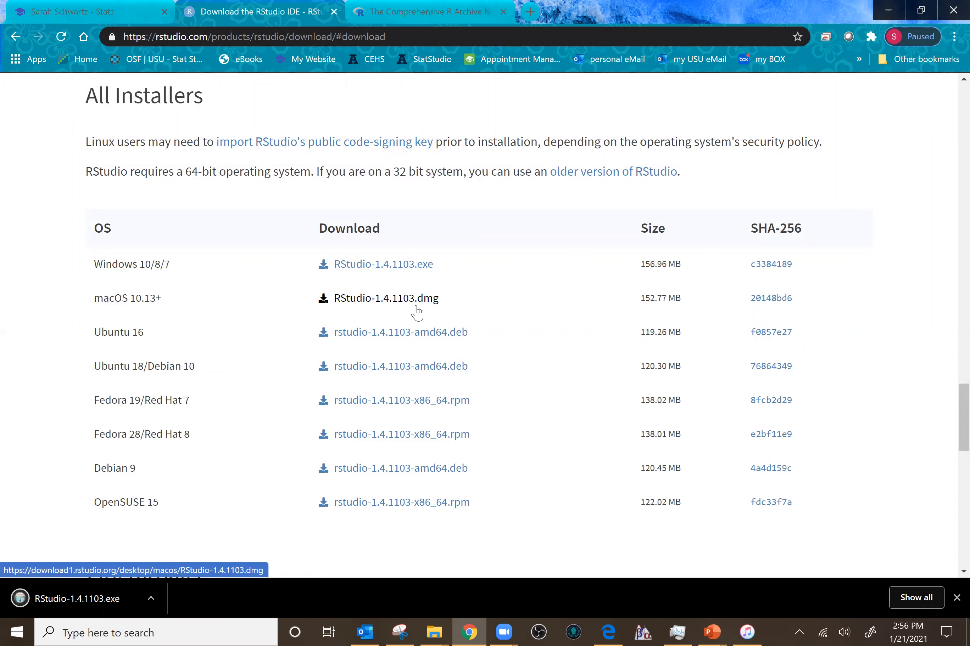
click(91, 599)
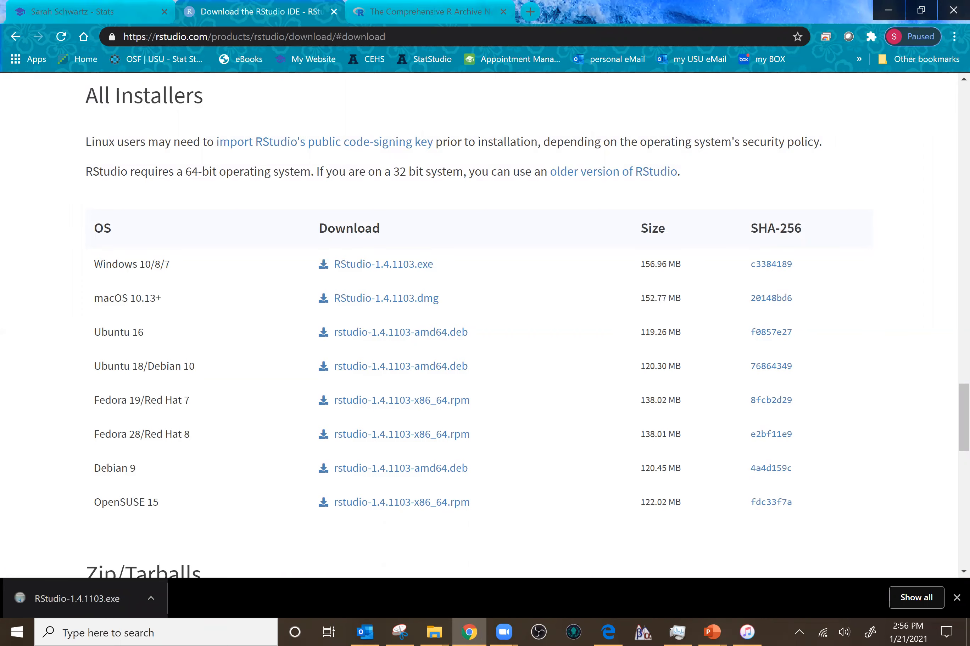
click(888, 10)
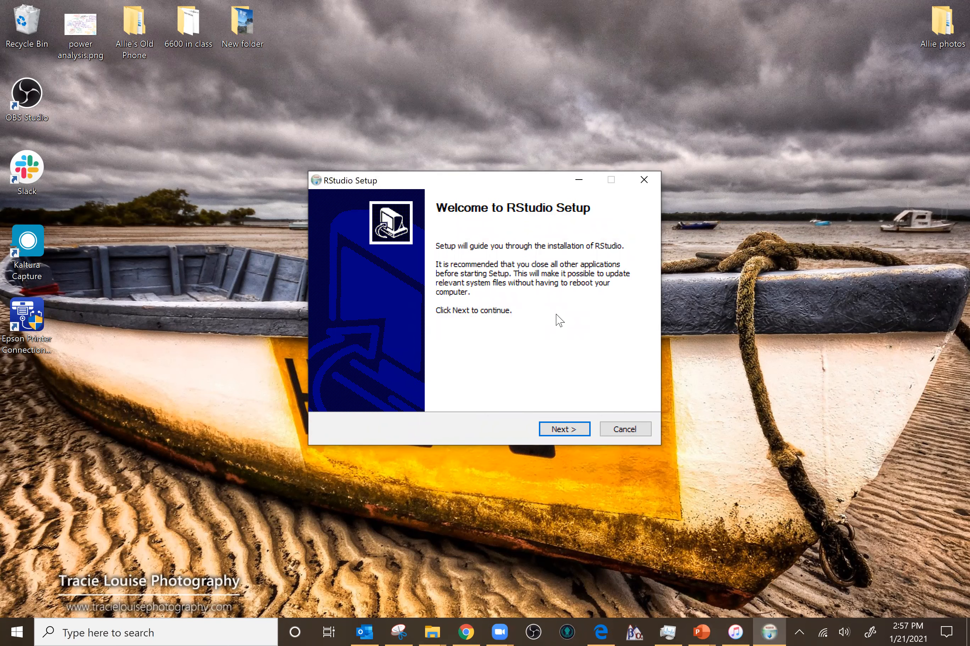
Install RStudio to C:\Program Files\RStudio with the default RStudio Start Menu folder, and finish setup
click(570, 431)
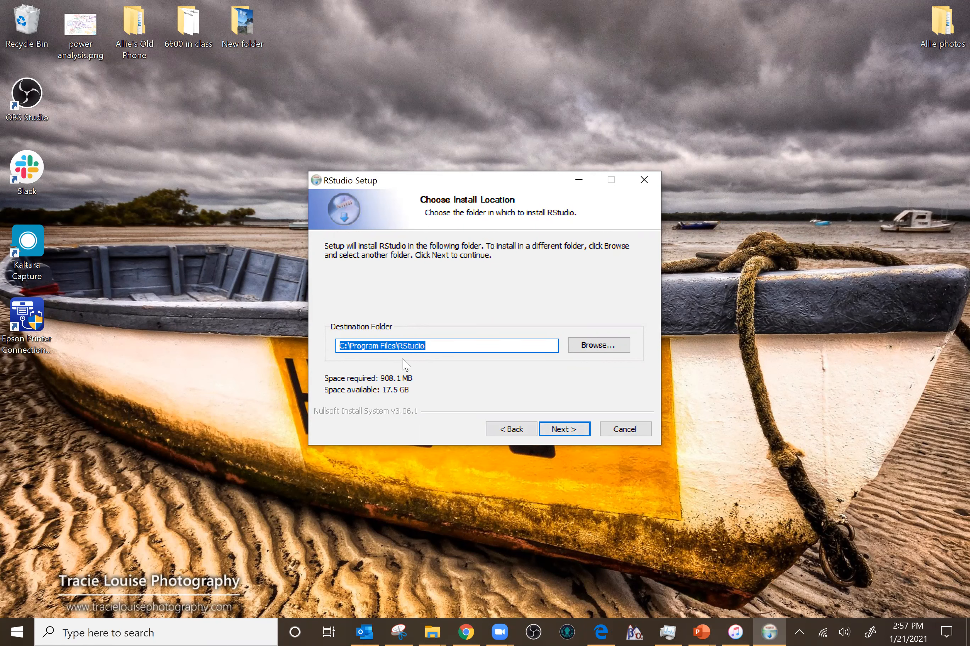
click(563, 430)
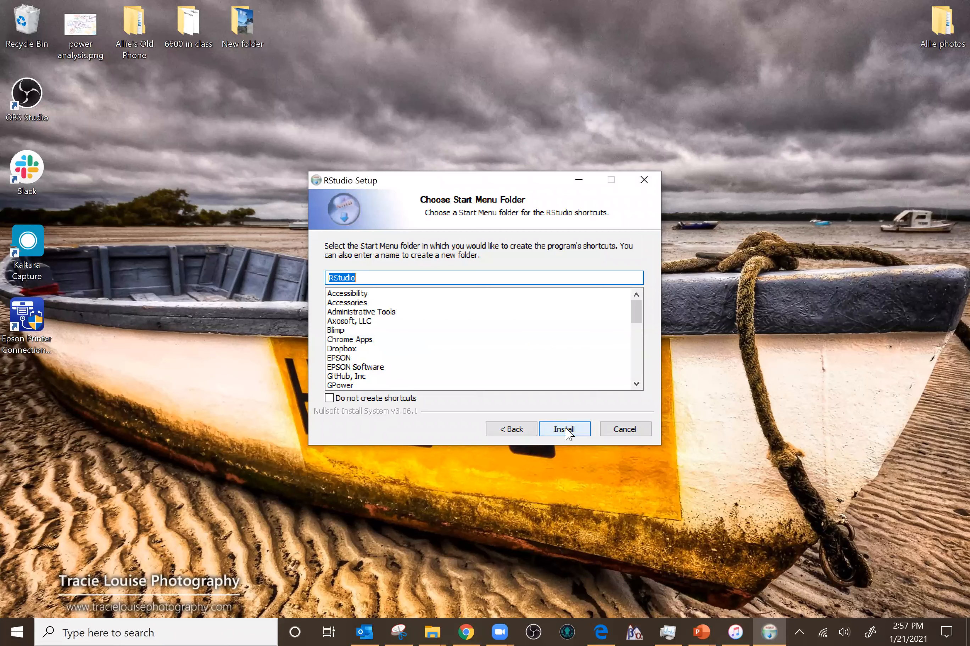
click(568, 432)
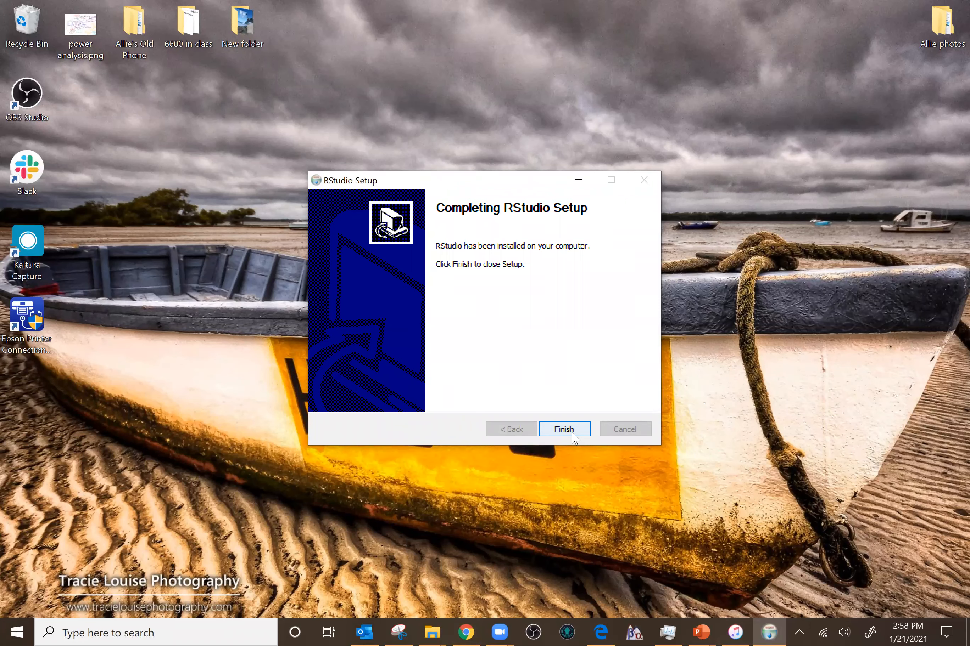
click(564, 429)
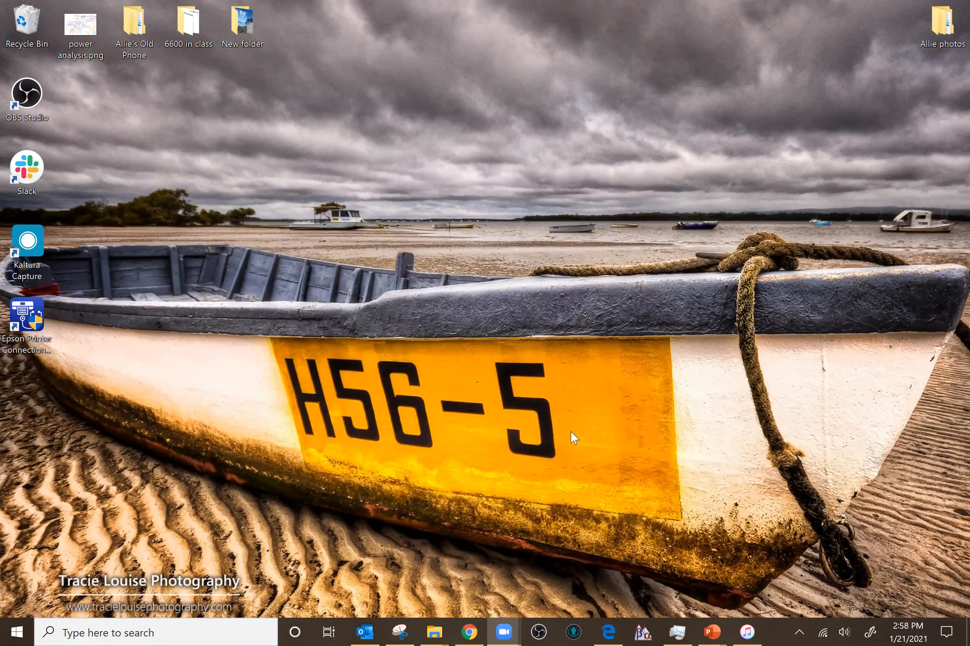
Switch back to Chrome, return from the RStudio site to the eBook's Install Software chapter, and review section 2.2 The R Studio IDE
click(469, 632)
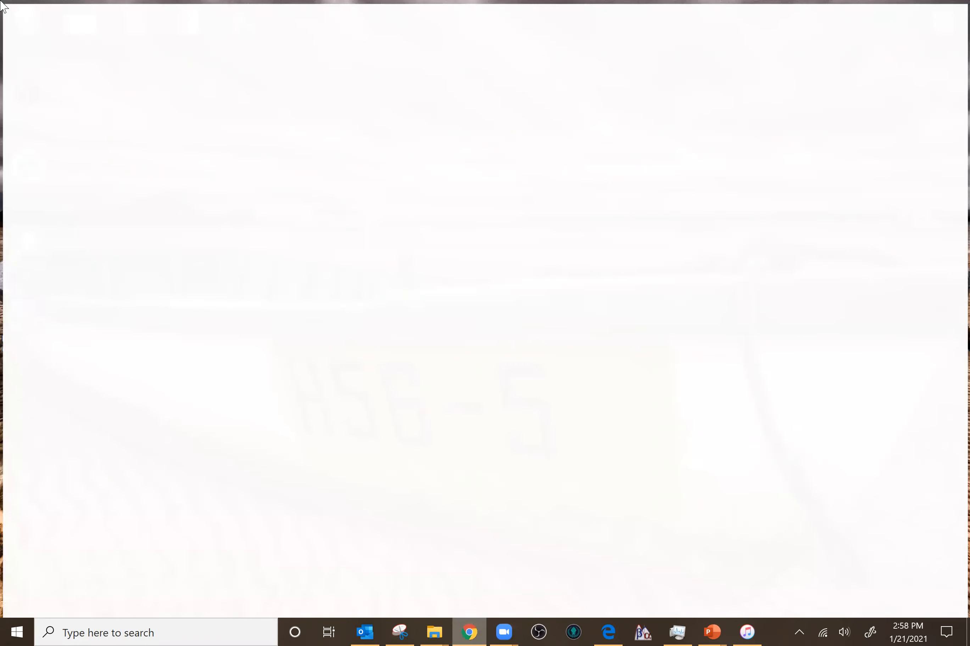
click(37, 8)
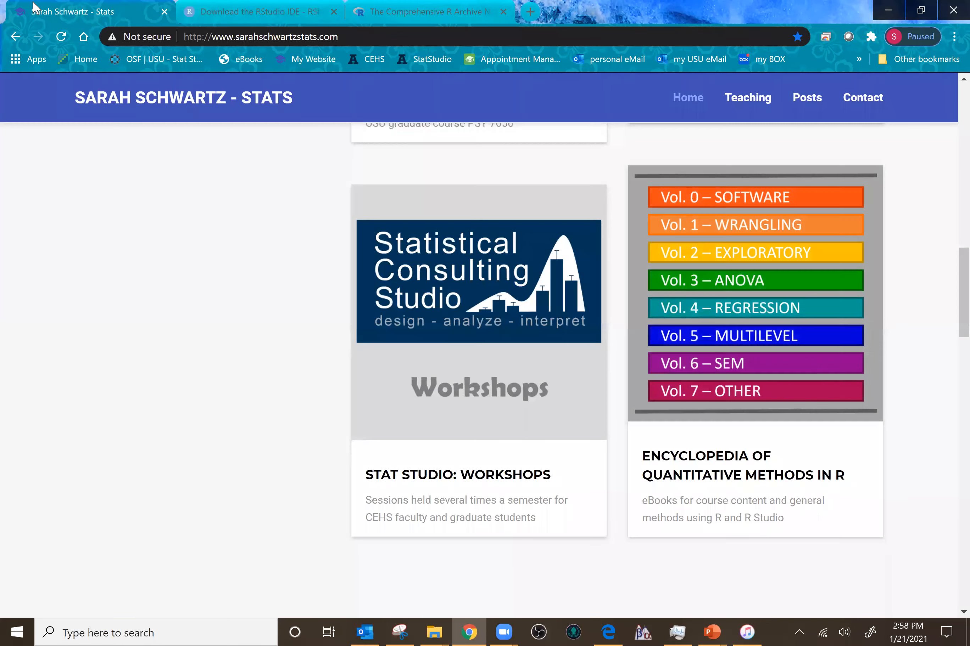
click(326, 6)
click(15, 38)
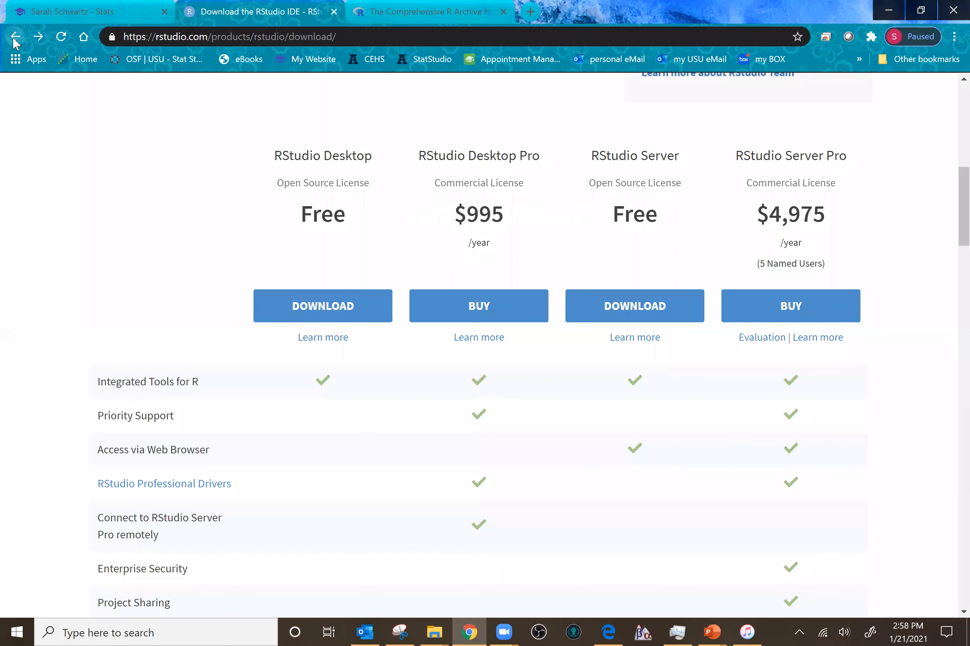
click(16, 38)
click(15, 38)
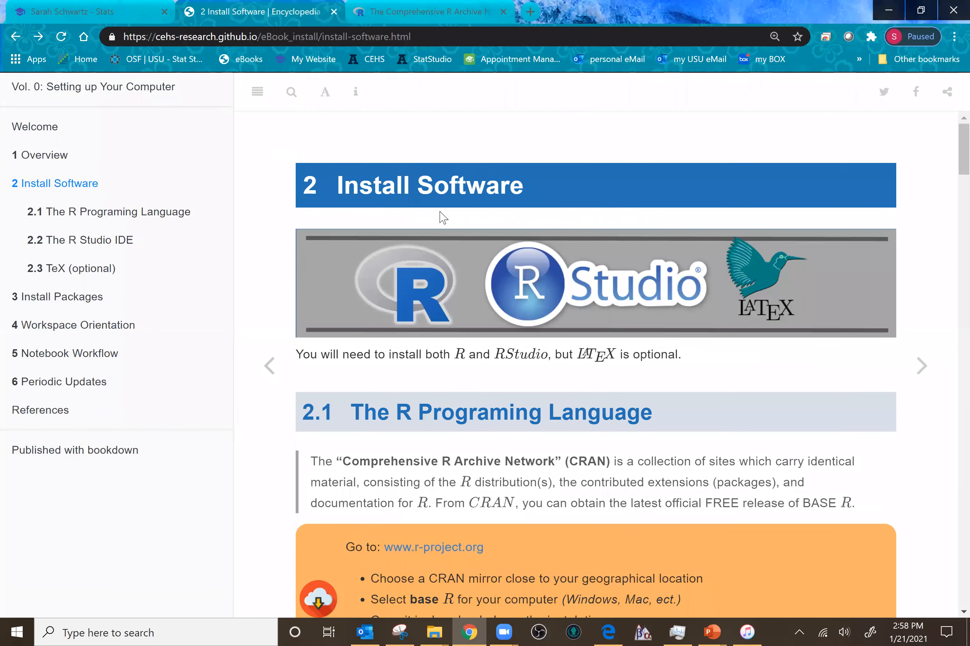
scroll(449, 444, down, 6)
scroll(449, 444, down, 20)
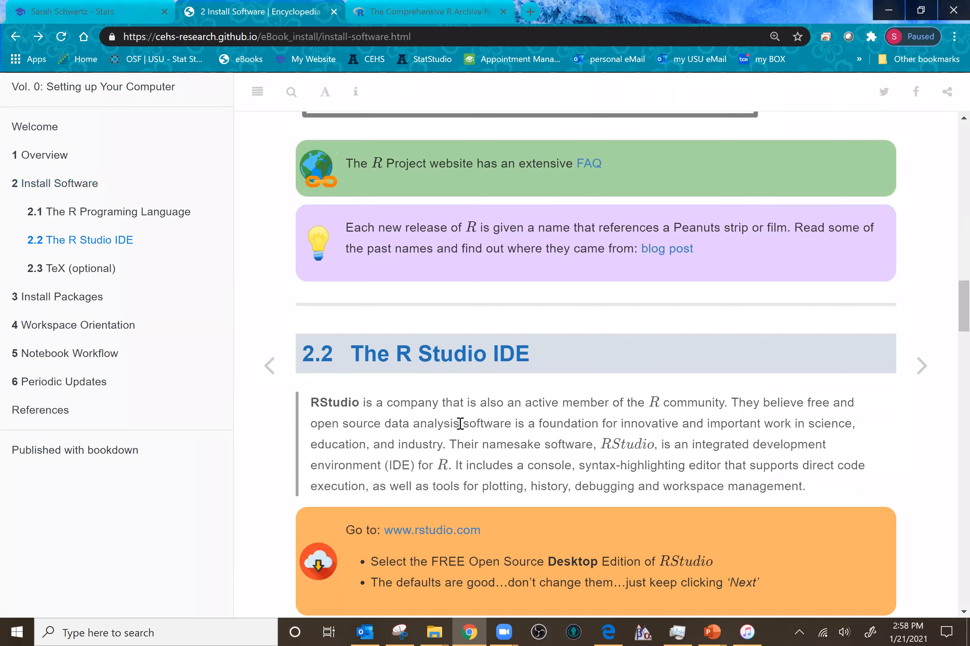
scroll(458, 424, down, 3)
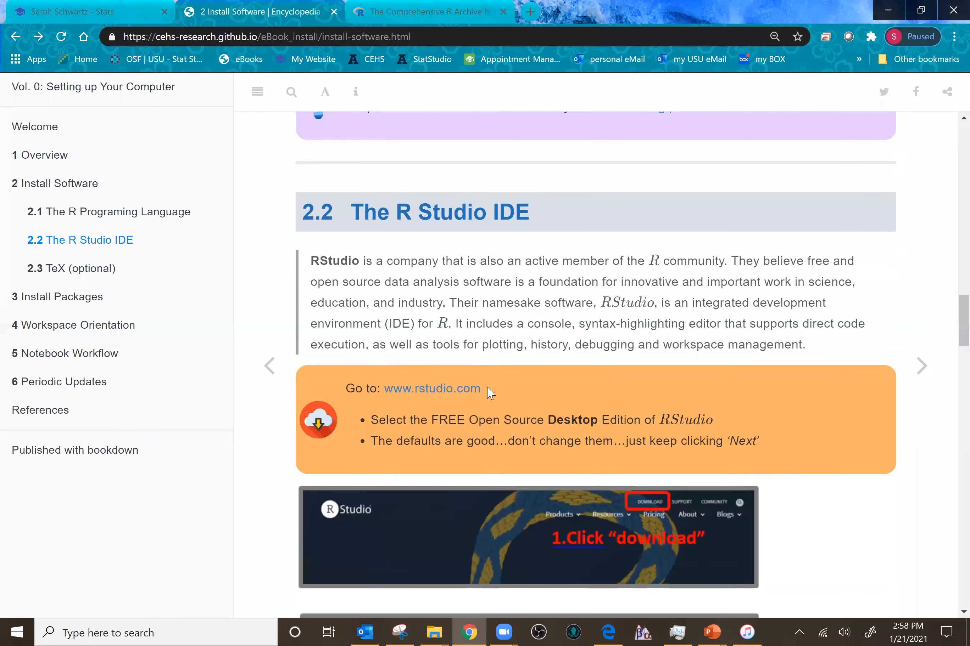
Review the illustrated RStudio download instructions in section 2.2 and continue to section 2.3 TeX (optional)
scroll(485, 394, down, 5)
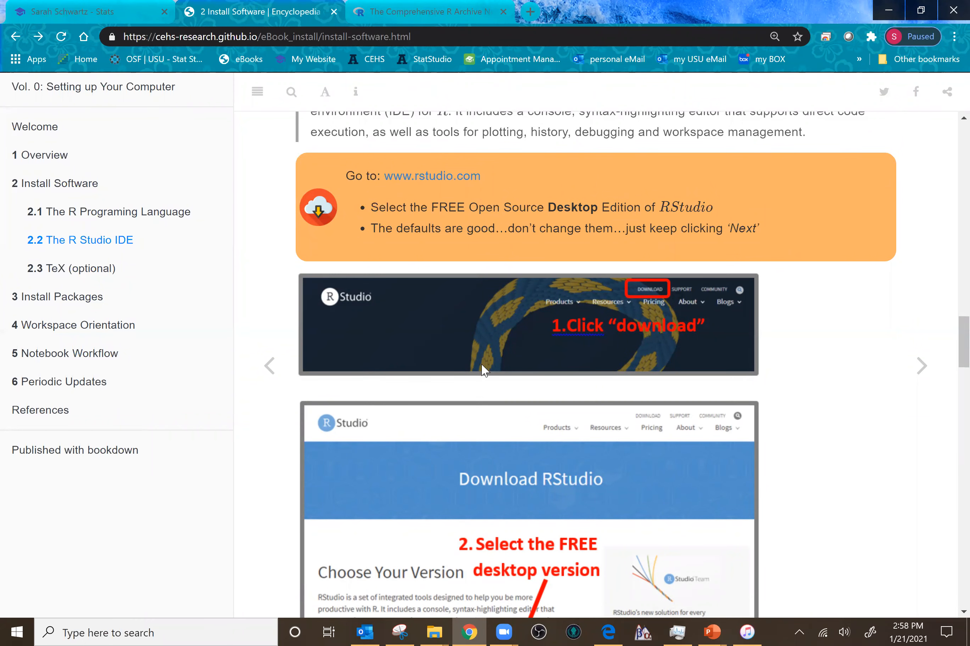
scroll(480, 384, down, 10)
scroll(480, 384, down, 2)
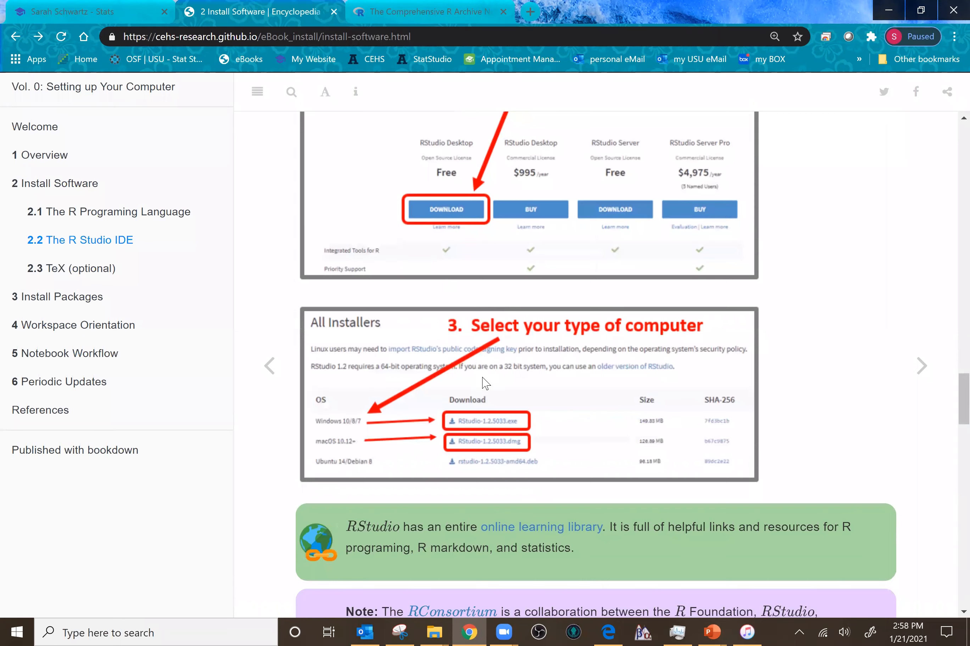
scroll(486, 382, down, 8)
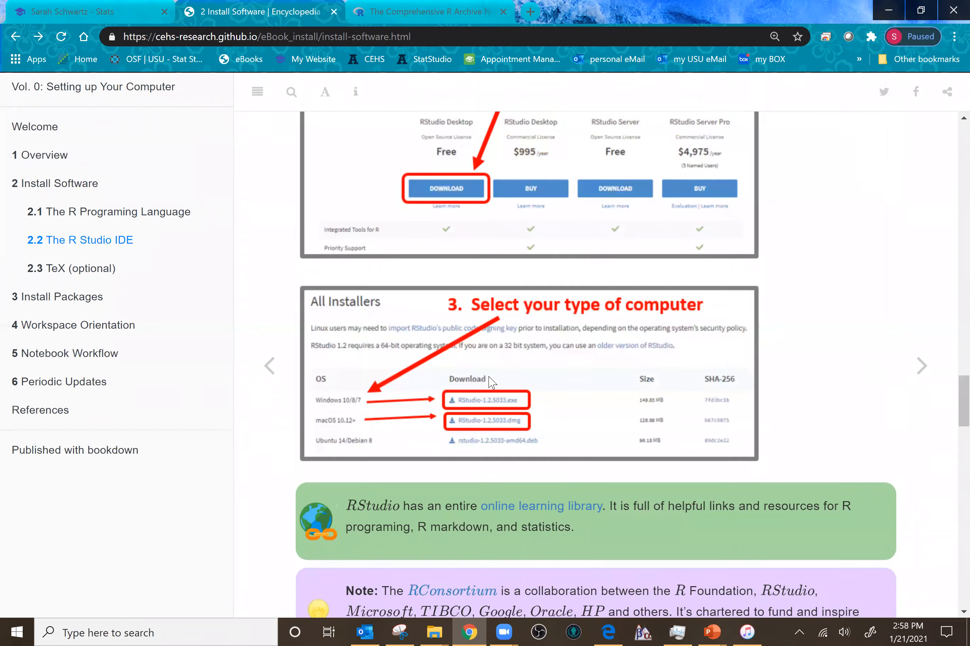
scroll(489, 381, down, 3)
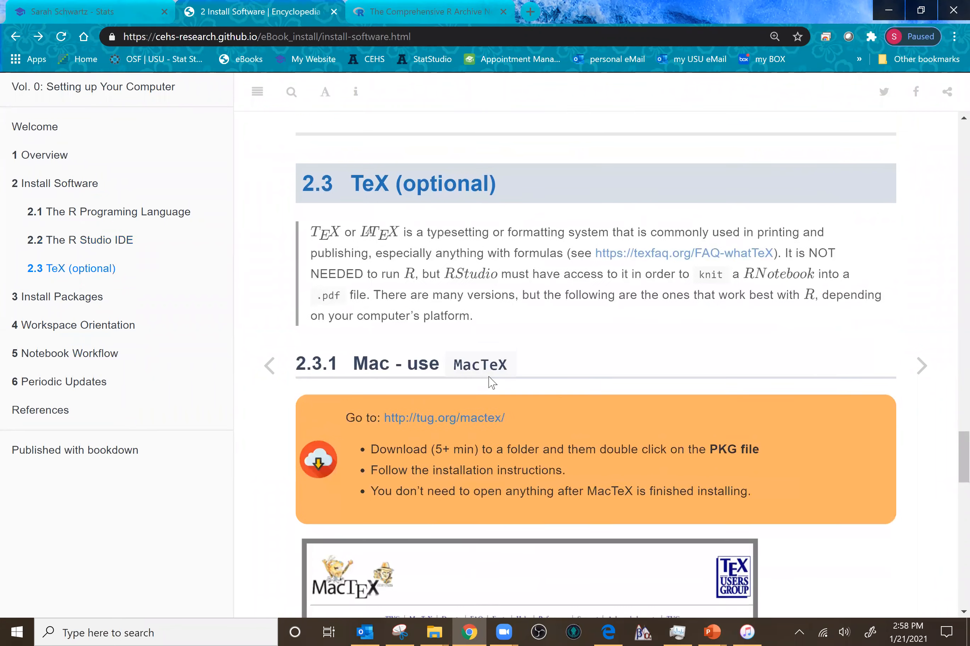
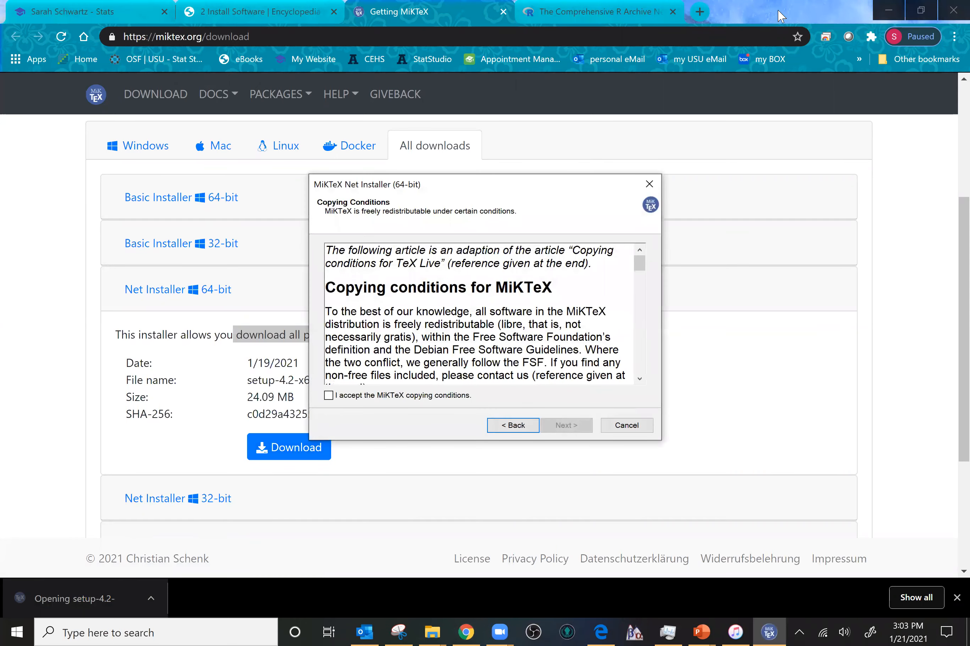
Minimize the browser, accept the MiKTeX copying conditions in the Net Installer, and select the Install MiKTeX task
click(888, 11)
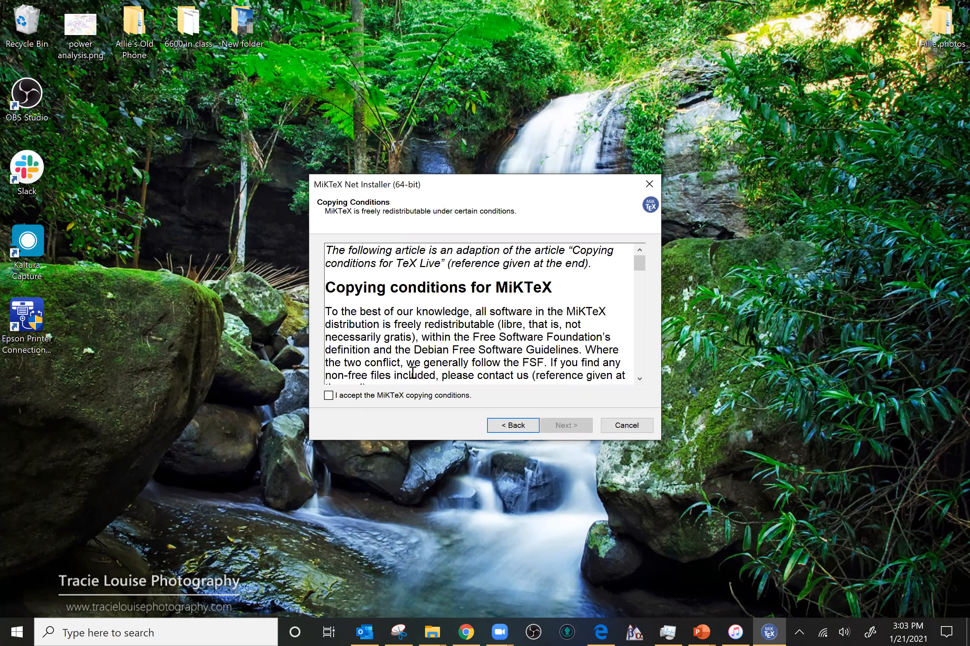
click(329, 396)
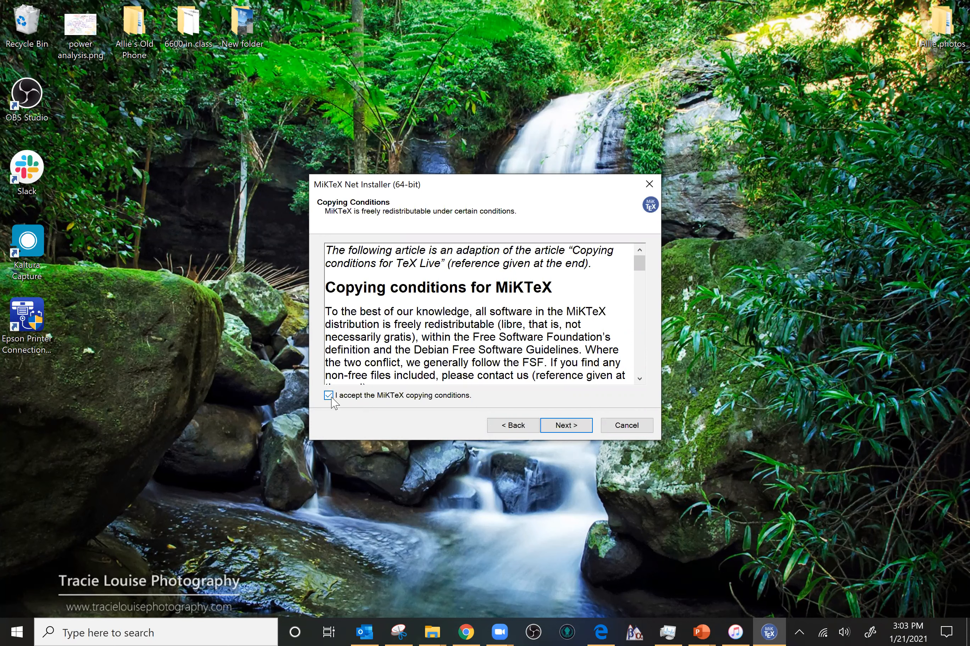
click(568, 426)
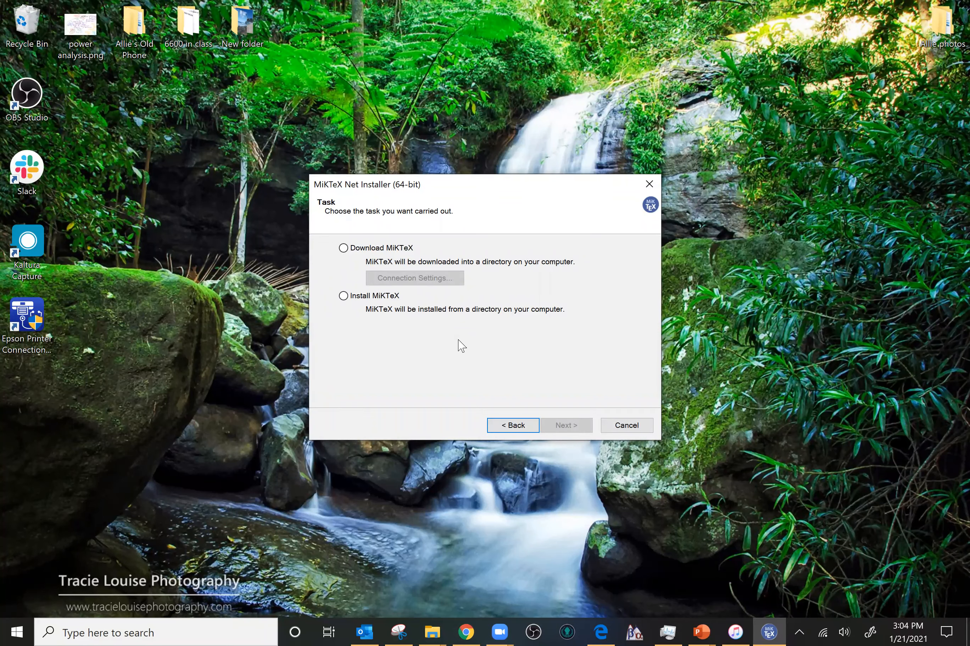
click(342, 248)
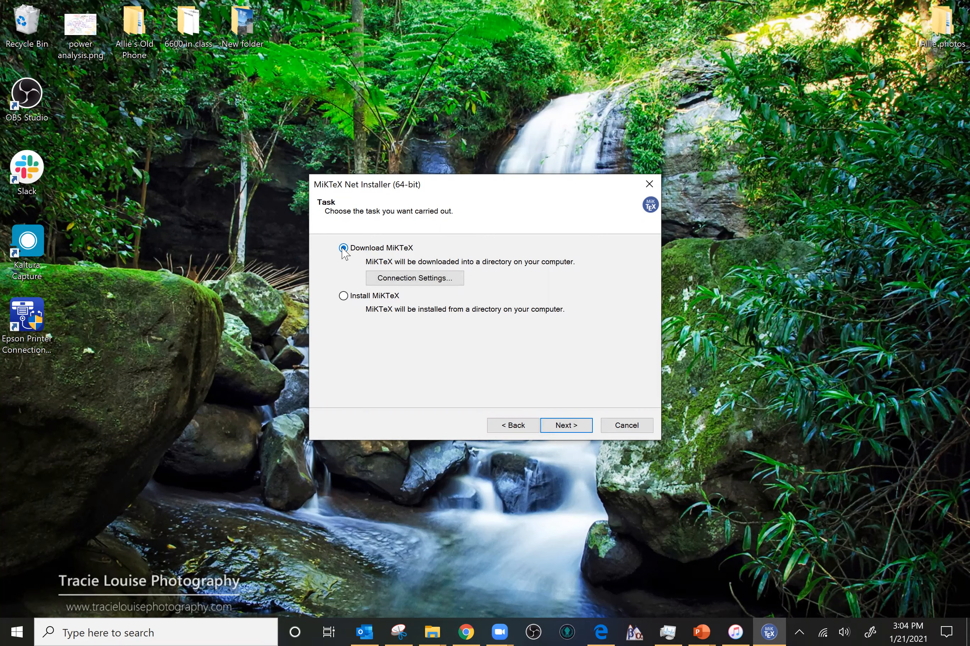
click(337, 295)
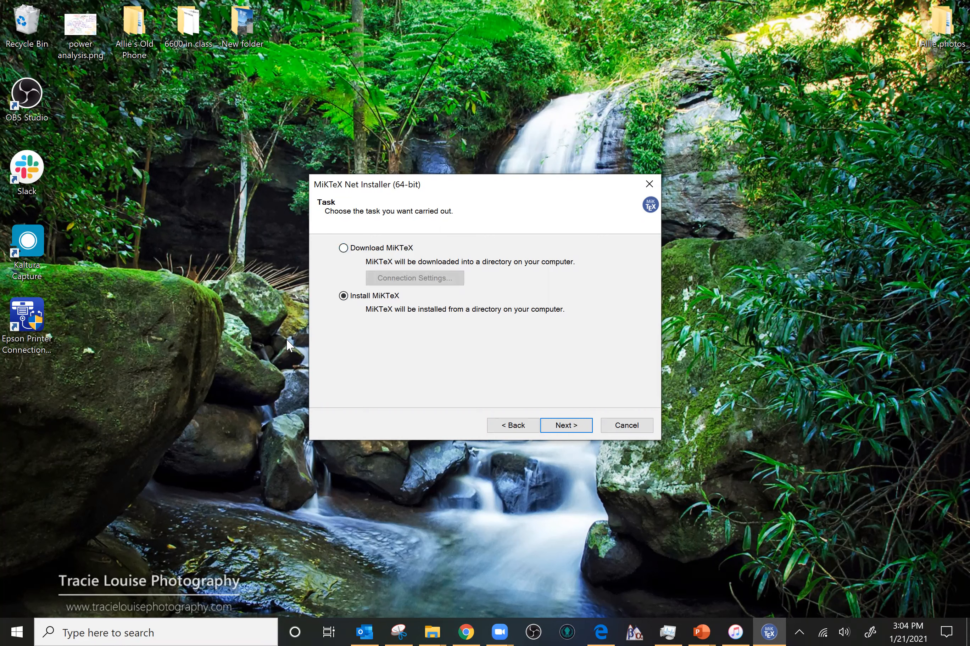
Check the Downloads folder in File Explorer for the MiKTeX setup file and return to the installer
click(432, 632)
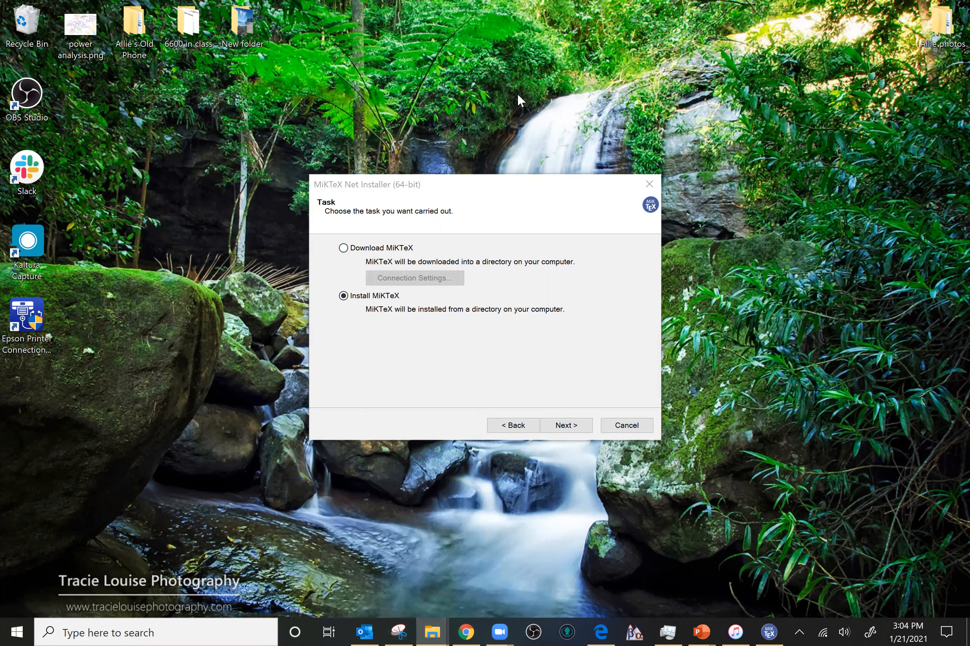
scroll(275, 234, up, 1)
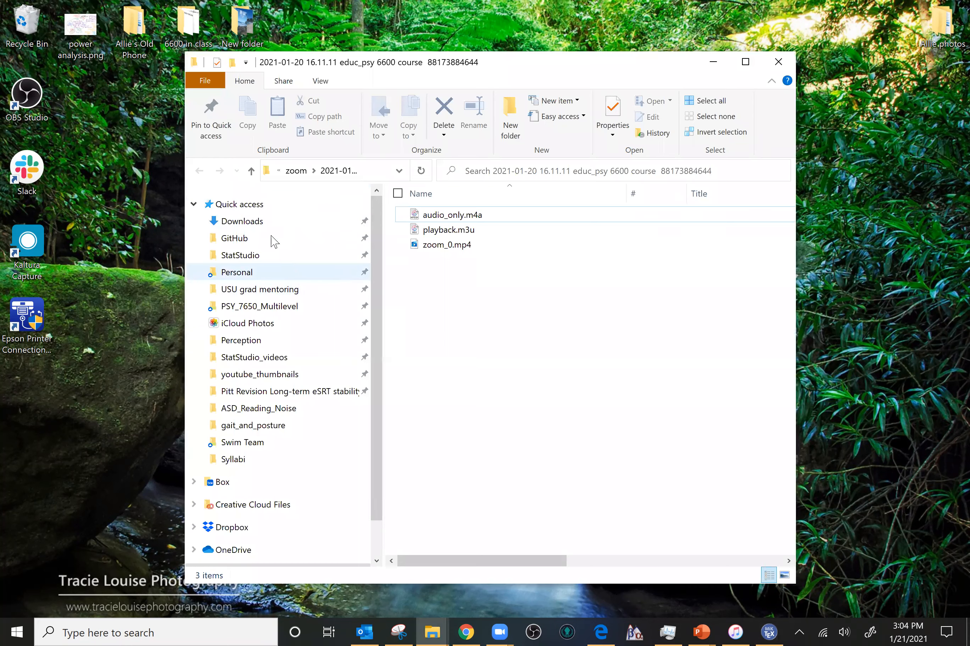
click(252, 219)
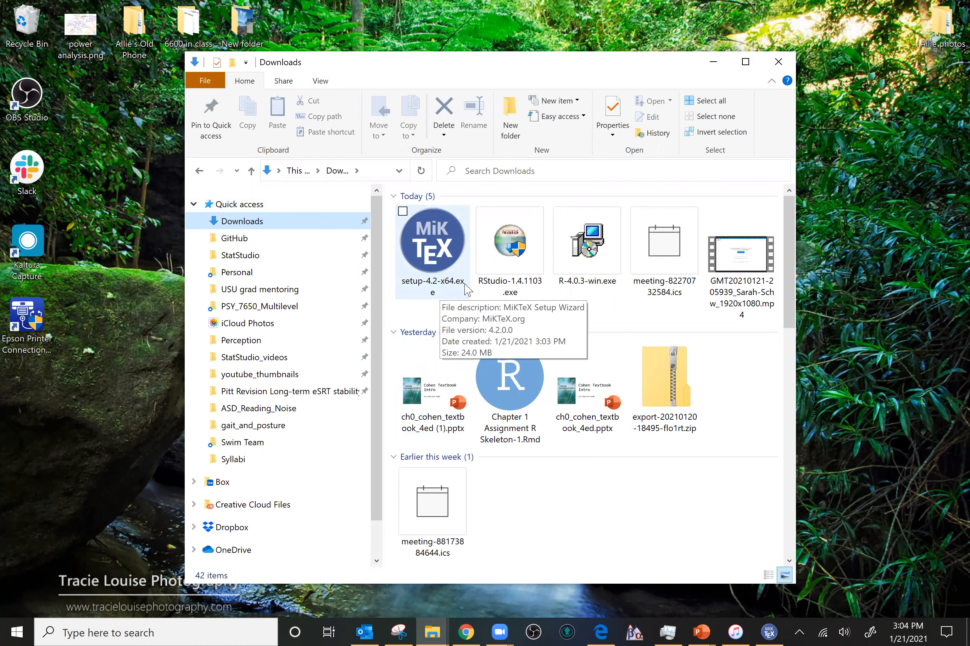
click(713, 62)
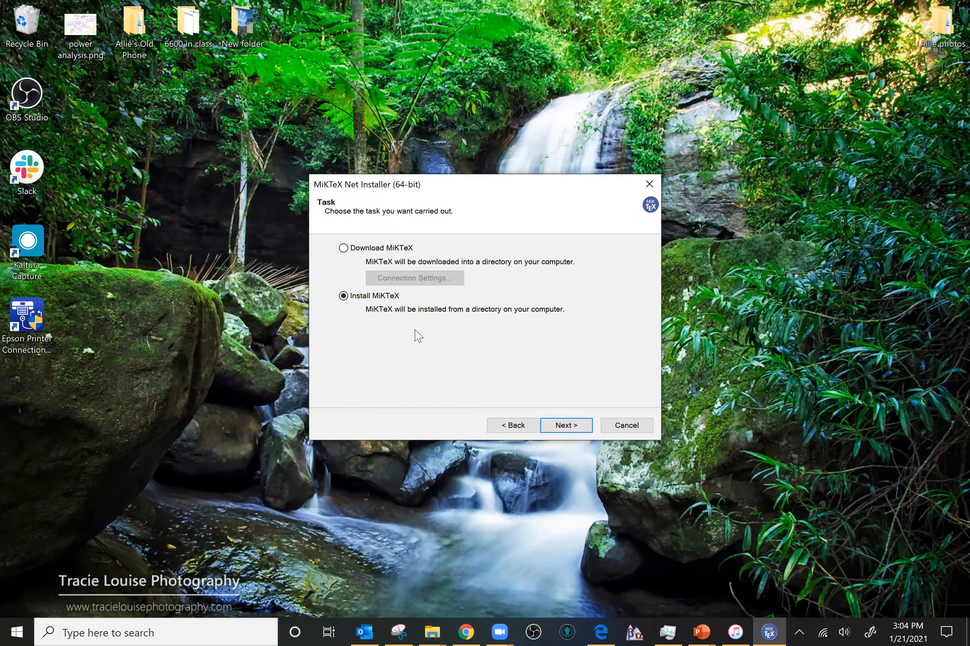
Change the task to Download MiKTeX and use the Complete MiKTeX package set
click(344, 248)
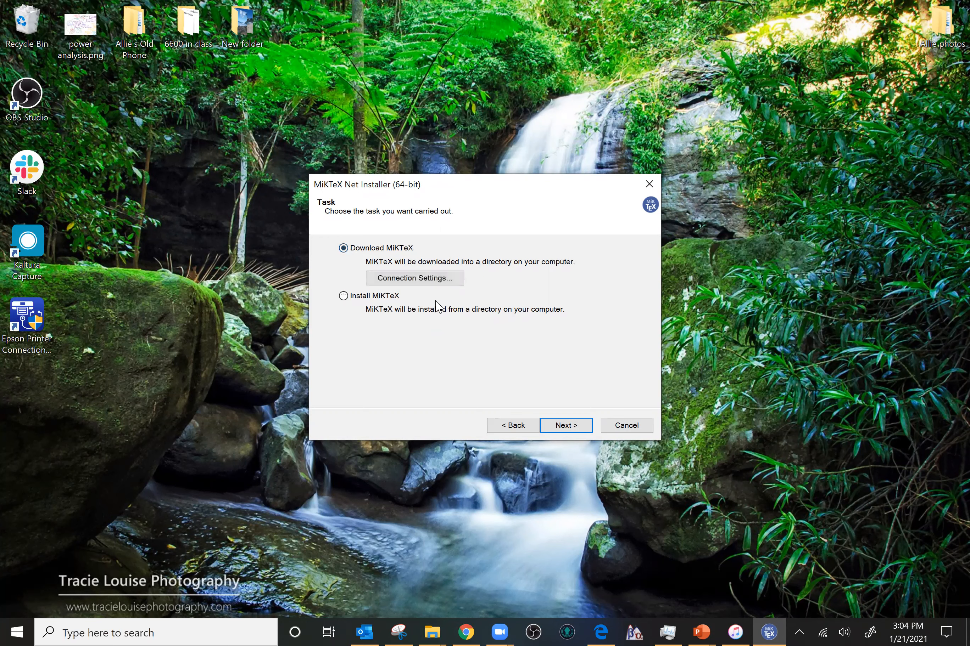
click(575, 426)
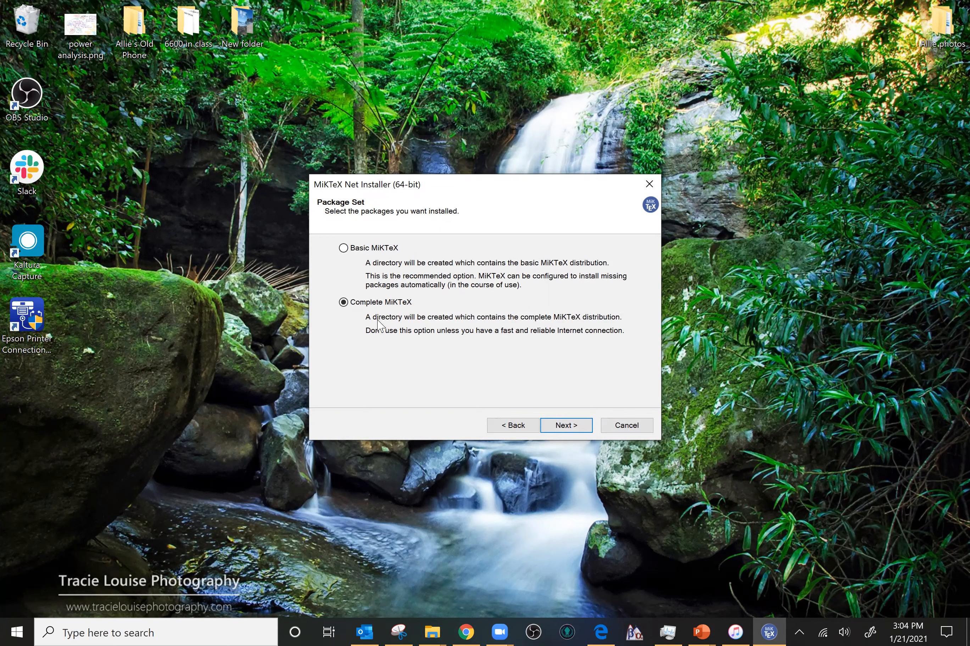
click(585, 426)
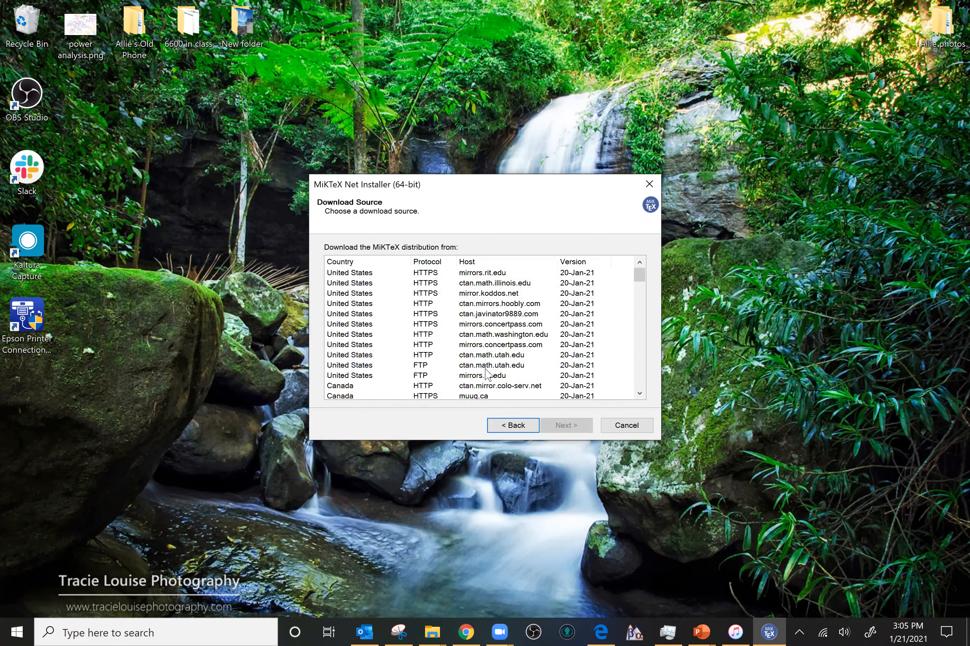
Start downloading MiKTeX from the United States FTP host ctan.math.utah.edu to the default Downloads\MiKTeX directory
click(356, 365)
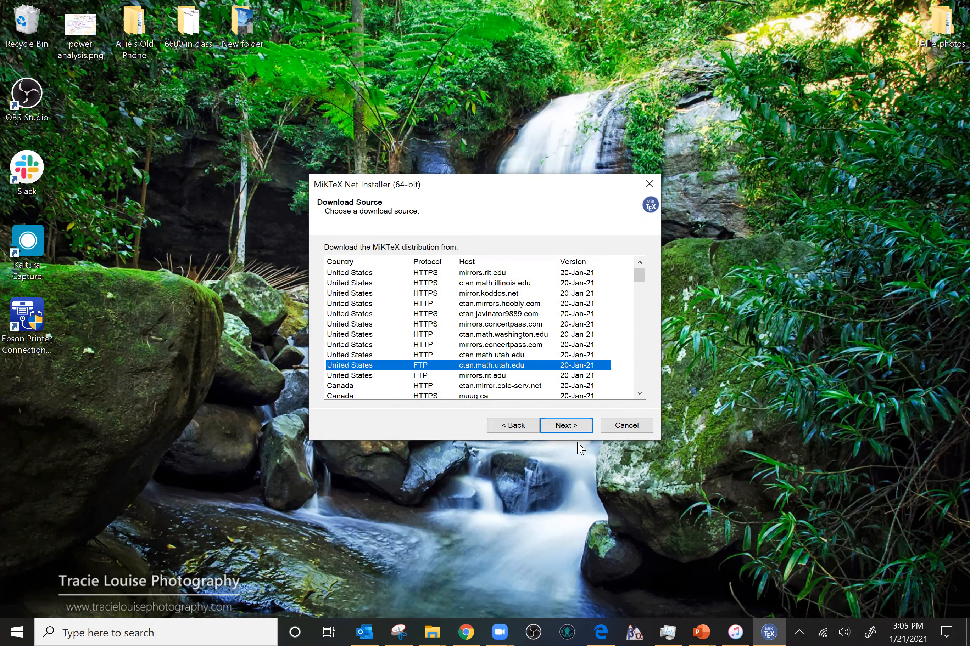
click(563, 425)
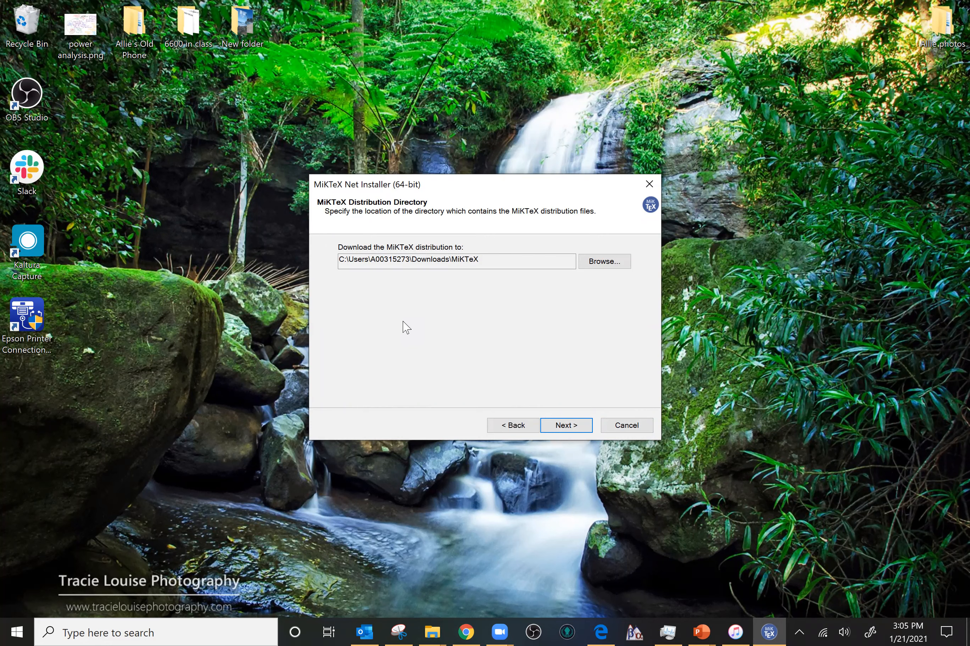
click(563, 426)
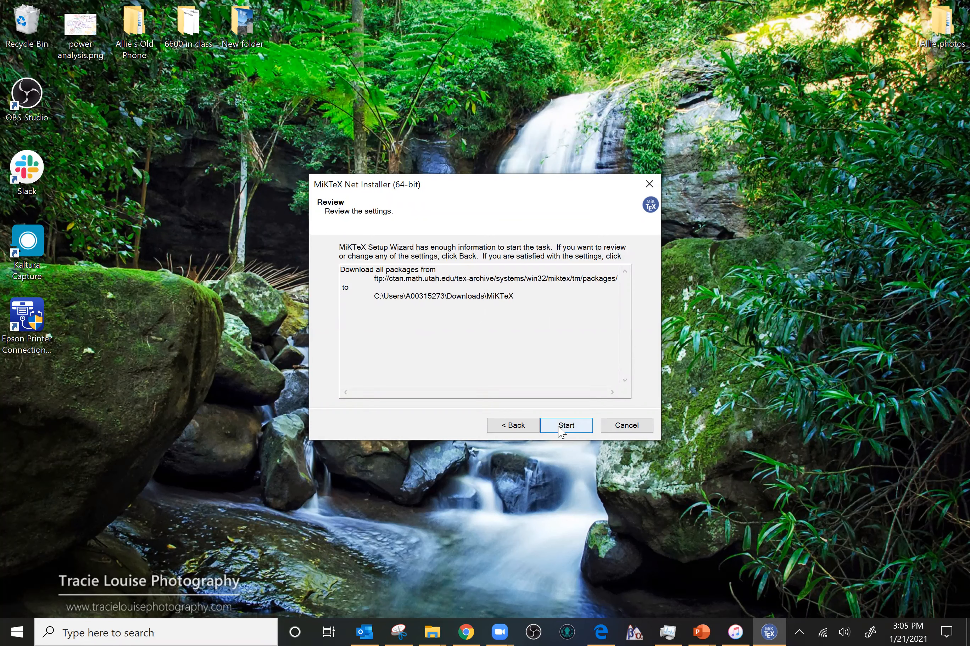
click(560, 430)
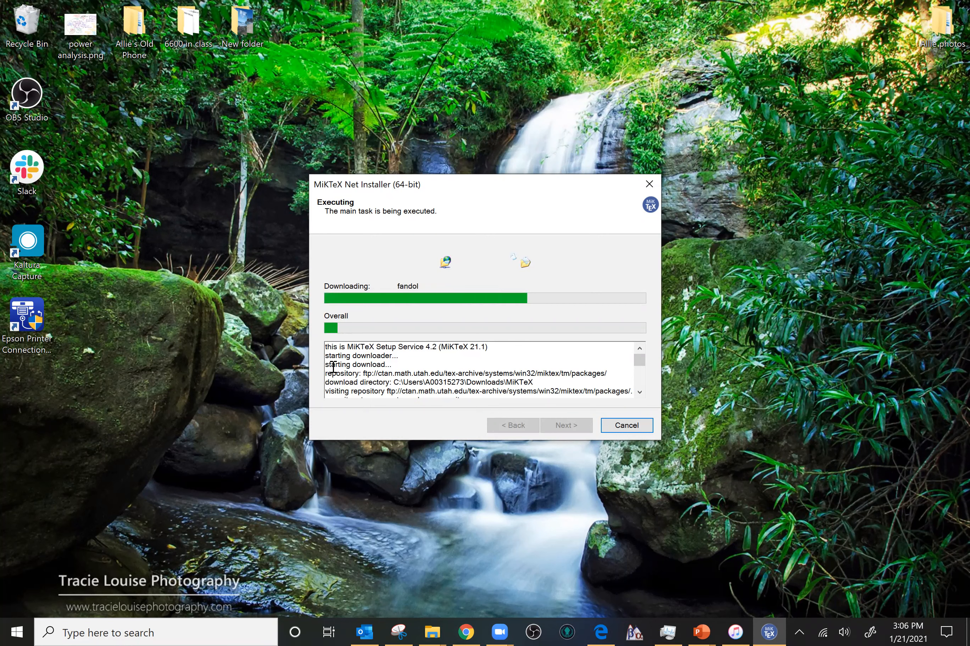
Stop the running MiKTeX download and close the setup wizard
click(646, 425)
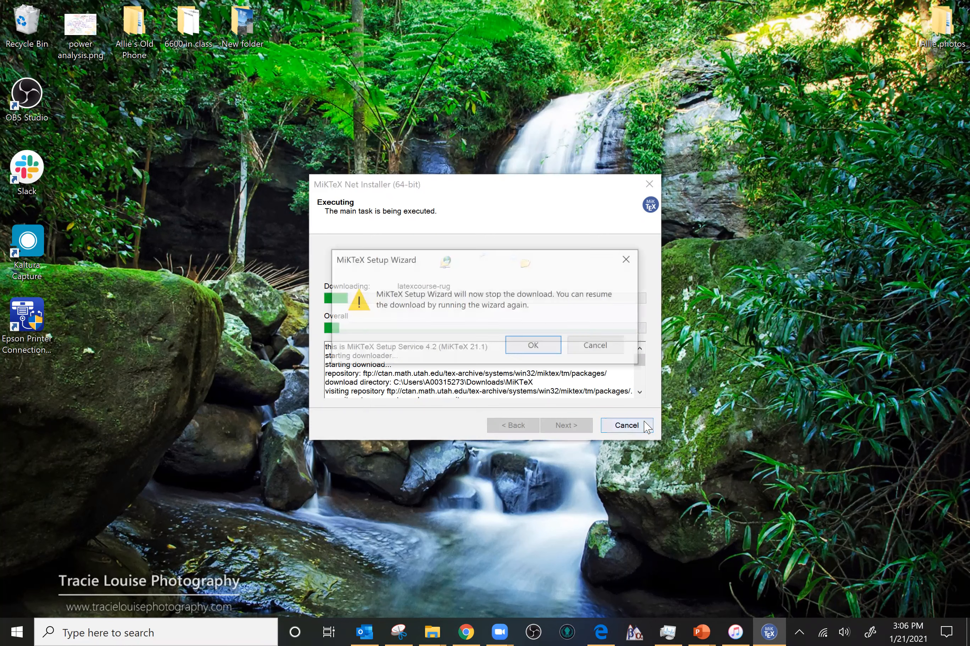
click(539, 350)
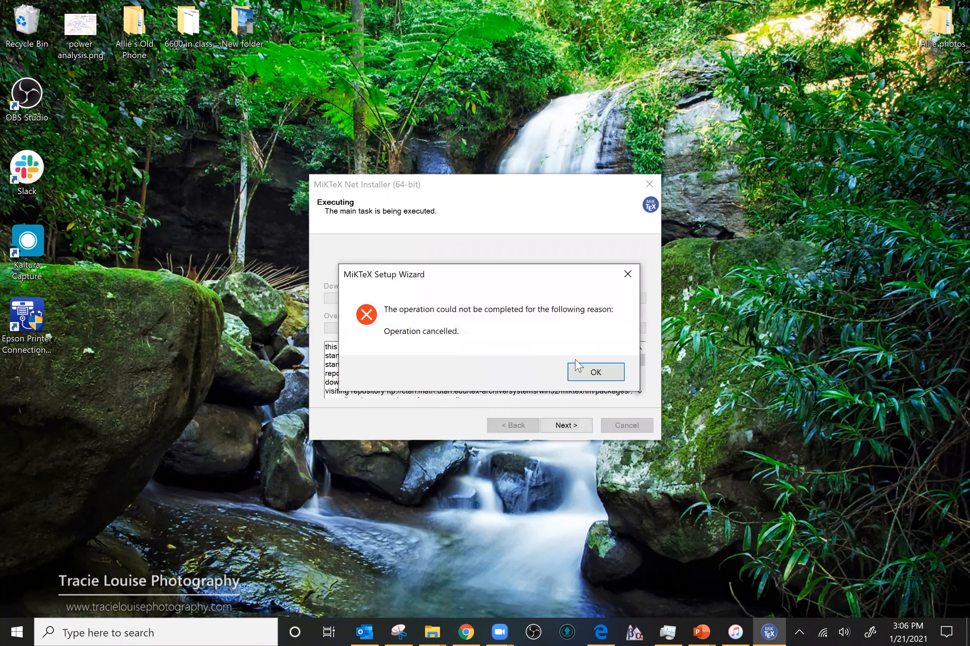
click(600, 372)
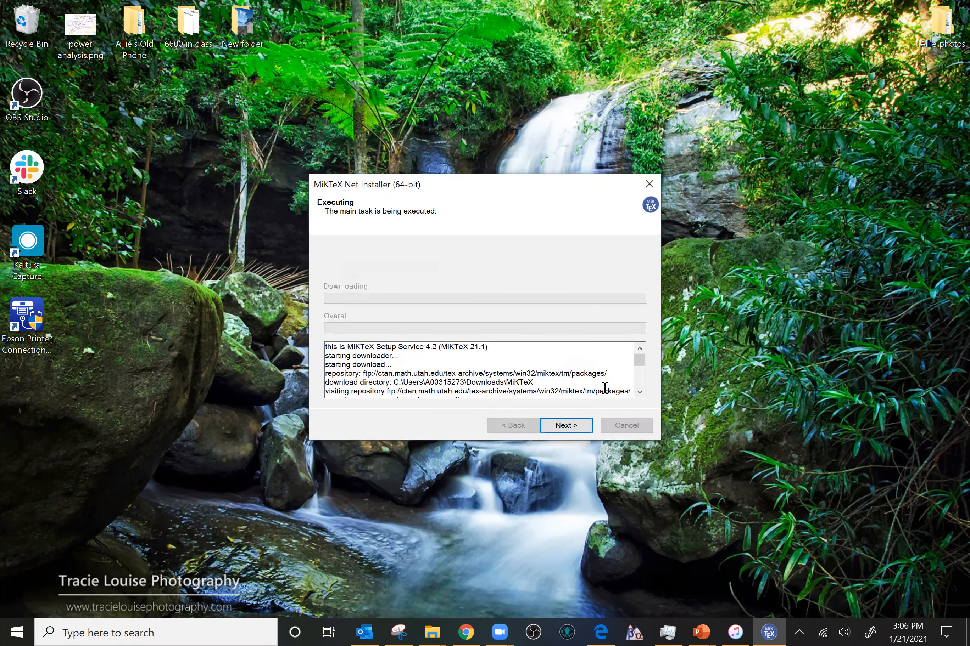
click(579, 429)
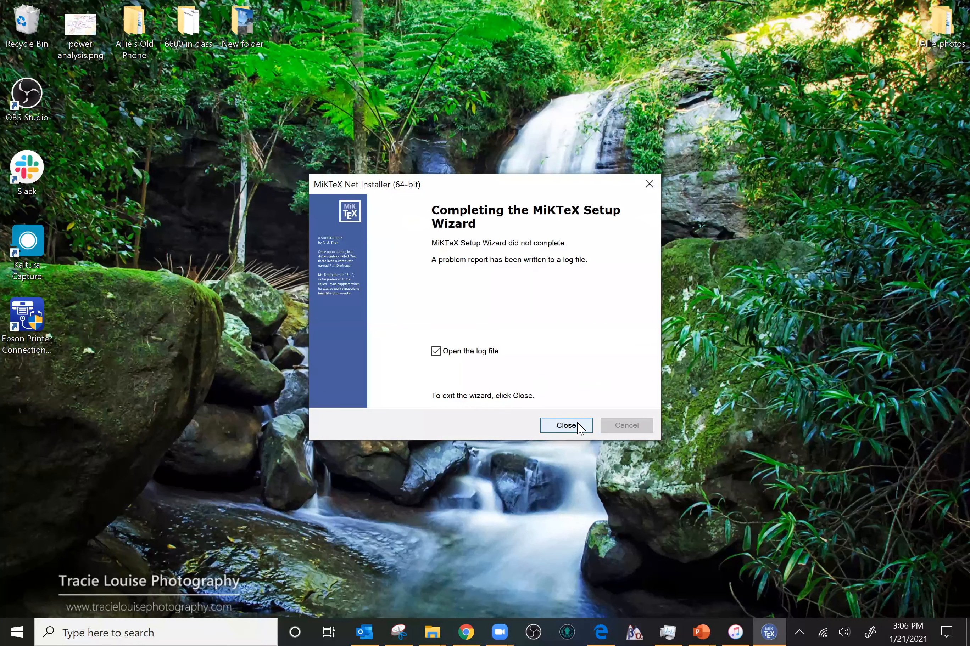
click(578, 423)
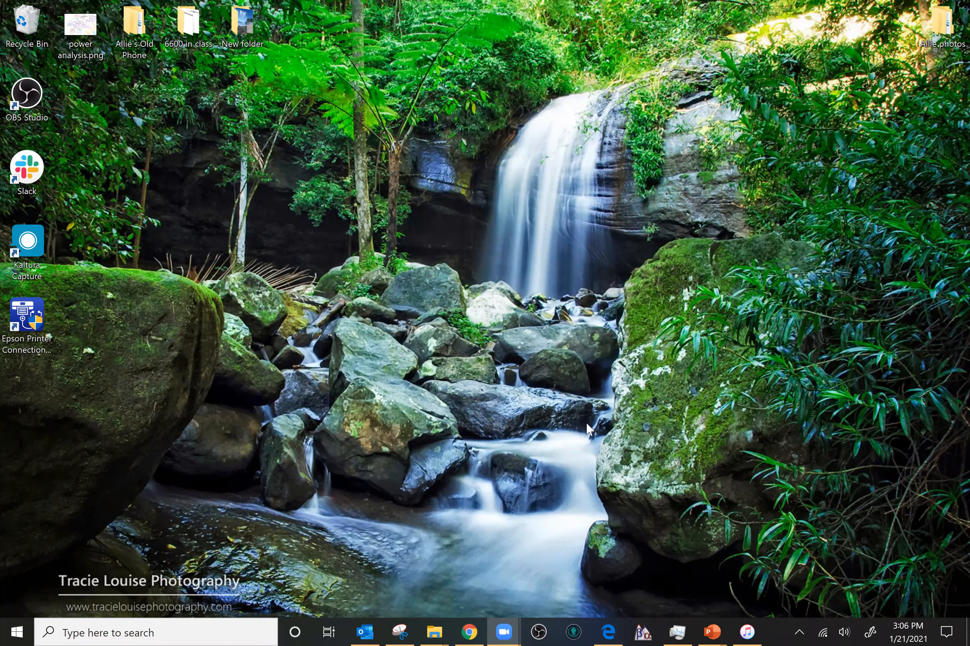
Run setup-4.2-x64.exe again from the Downloads folder and minimize File Explorer
mouse_move(433, 630)
click(400, 562)
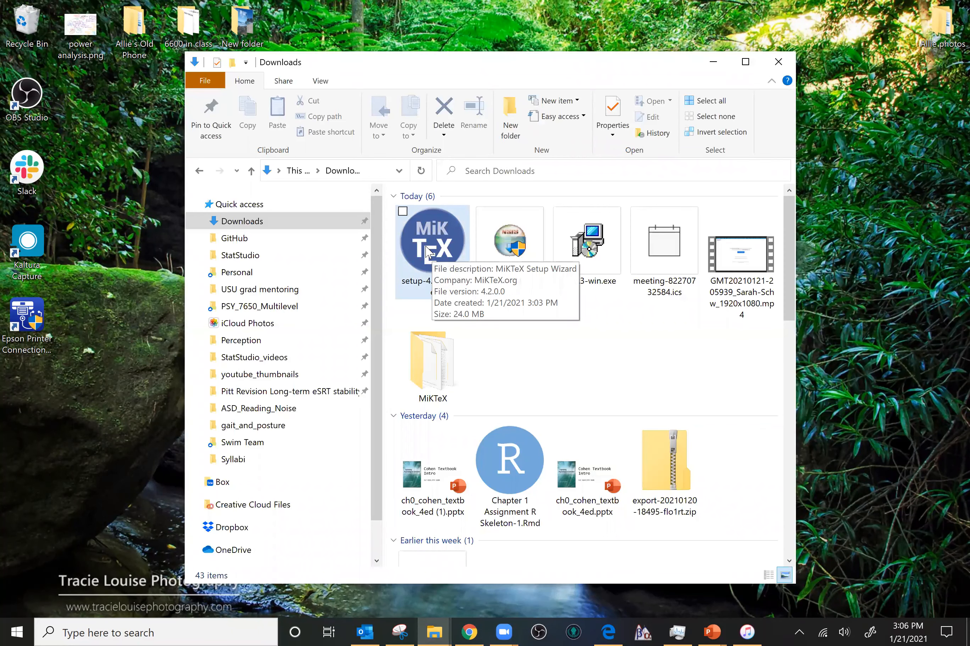
click(428, 252)
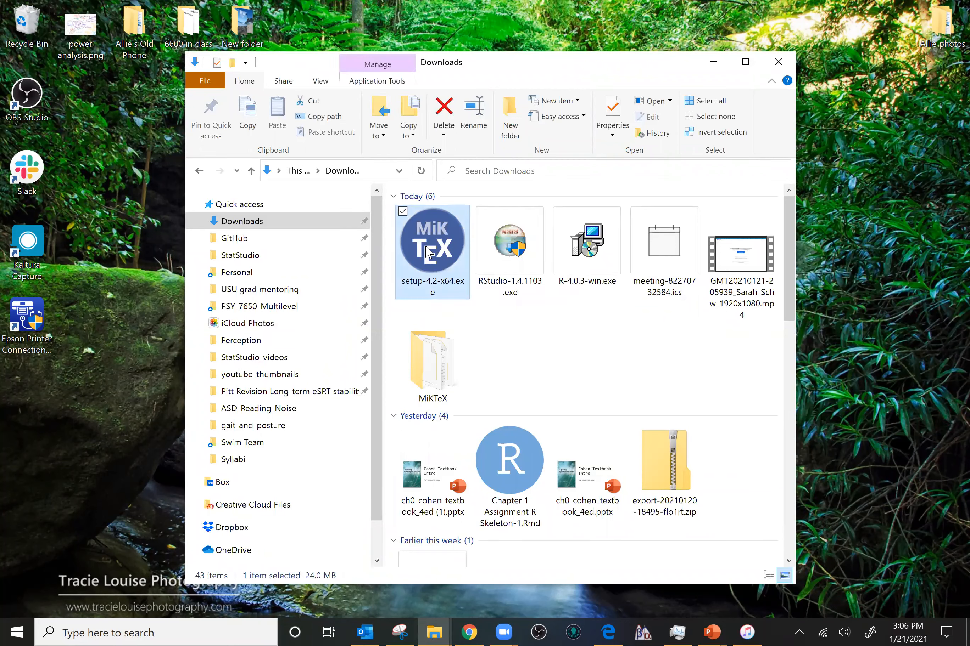
double_click(428, 251)
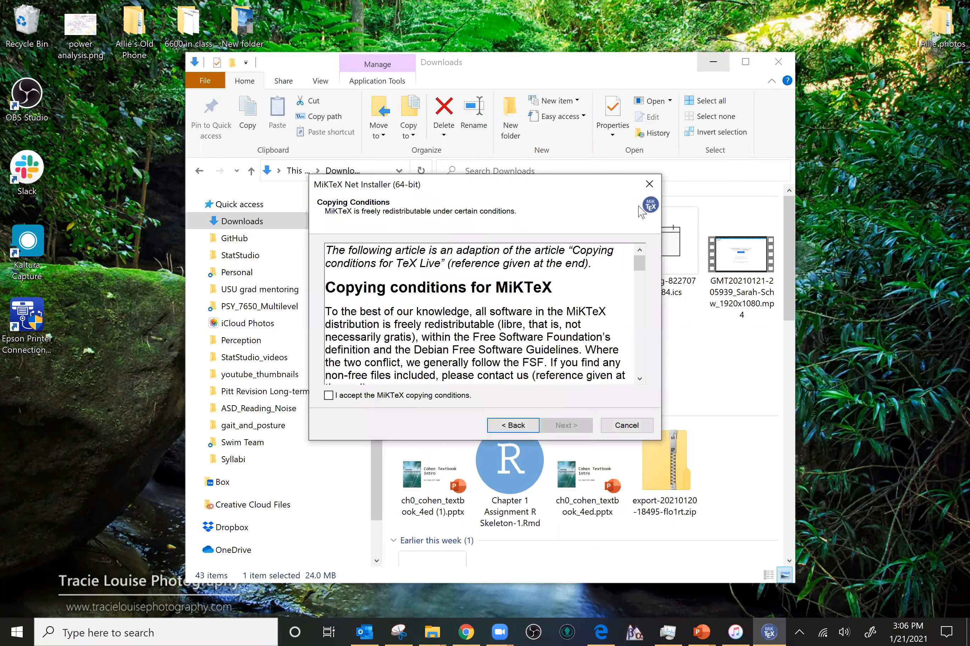
click(712, 63)
Accept the MiKTeX copying conditions and choose the Install MiKTeX task with the Complete MiKTeX package set
click(370, 396)
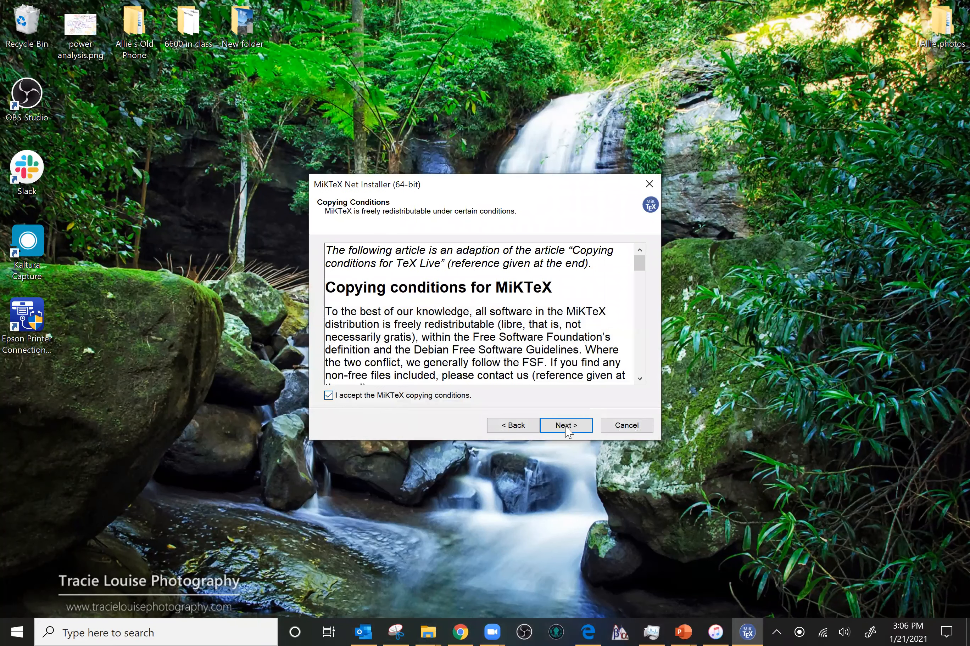
click(561, 425)
click(343, 296)
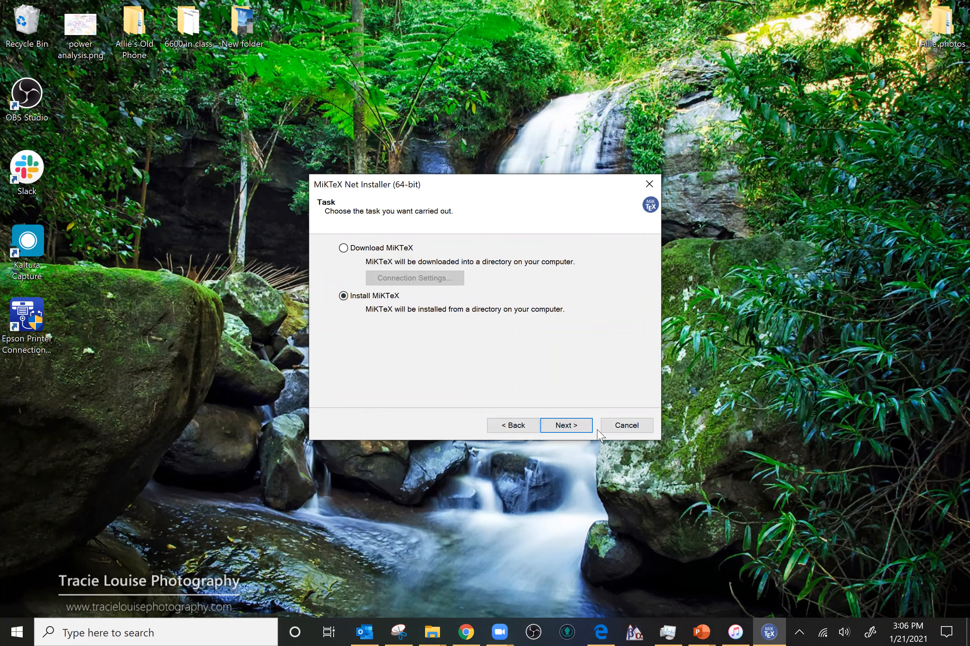
click(583, 423)
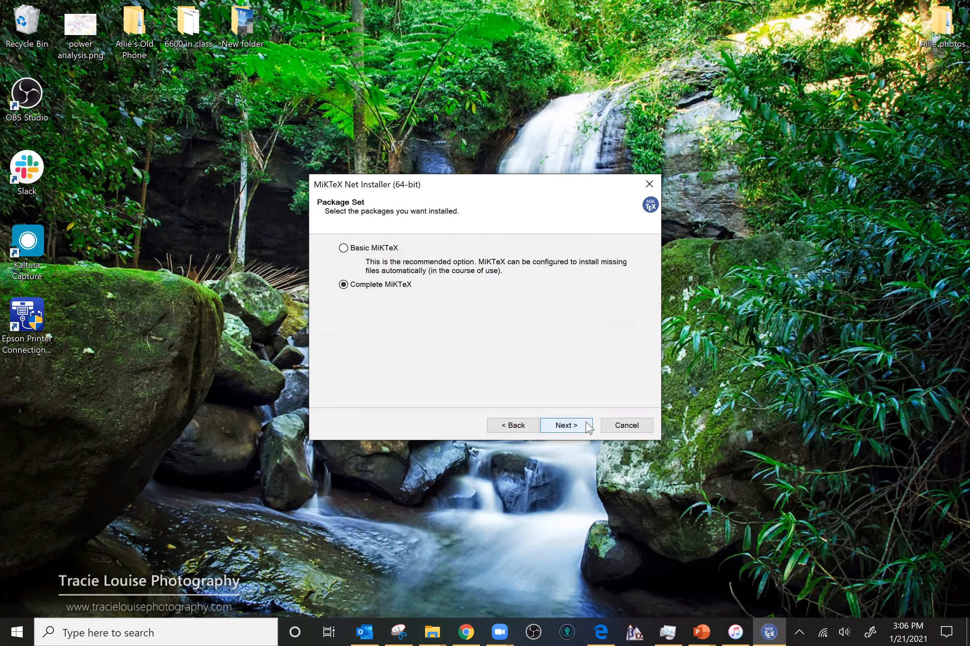
click(589, 427)
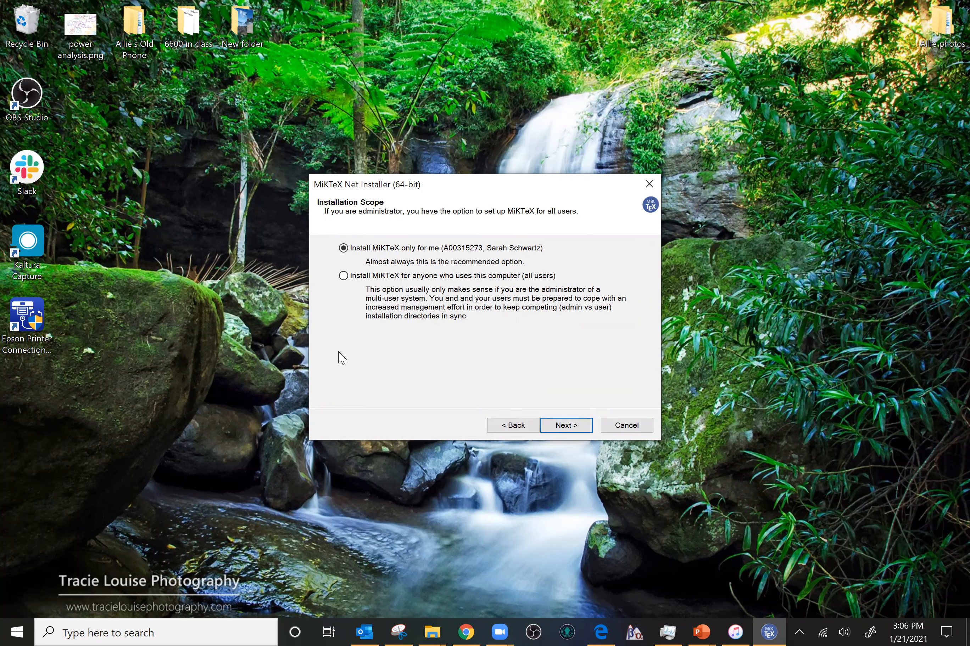
Try the all-users installation scope, dismiss the warning, and set the scope back to installing MiKTeX only for the current user
click(344, 276)
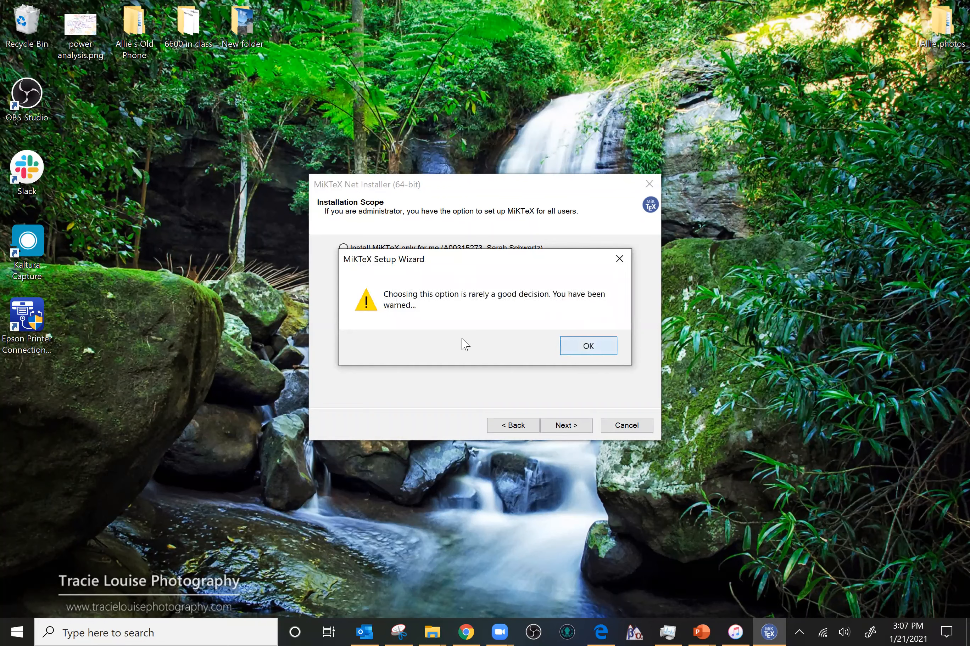
key(Return)
click(344, 248)
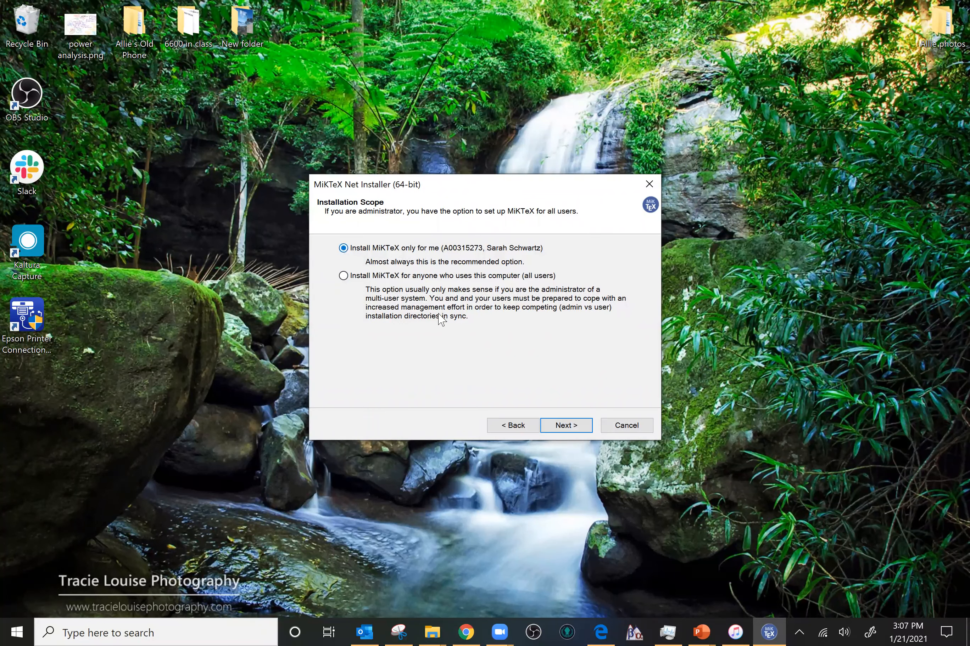
Try to install MiKTeX for the current user from the MiKTeX folder in Downloads, dismissing the source directory alerts
click(561, 432)
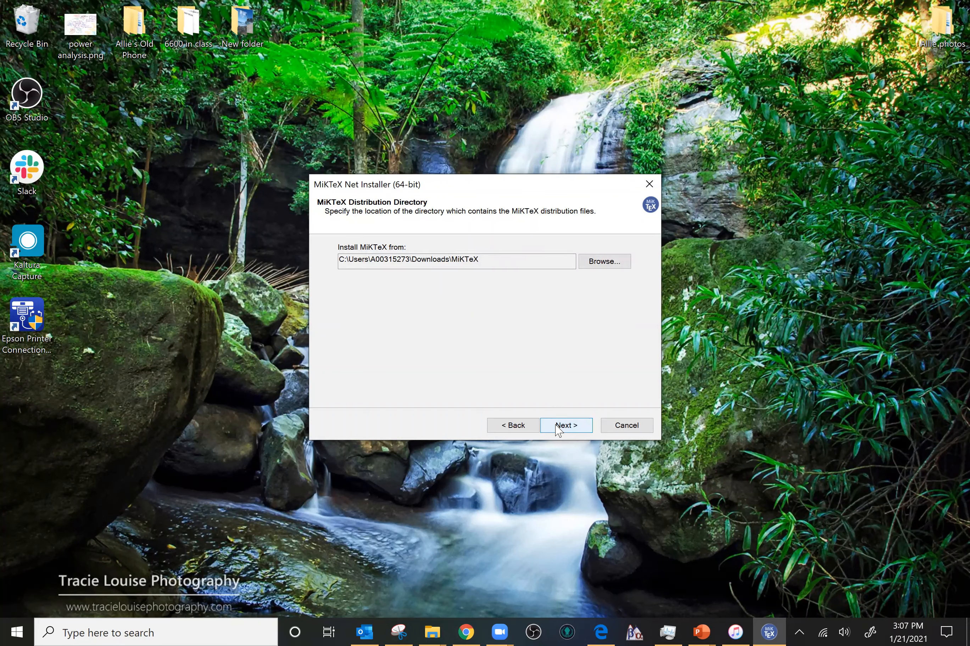
click(564, 429)
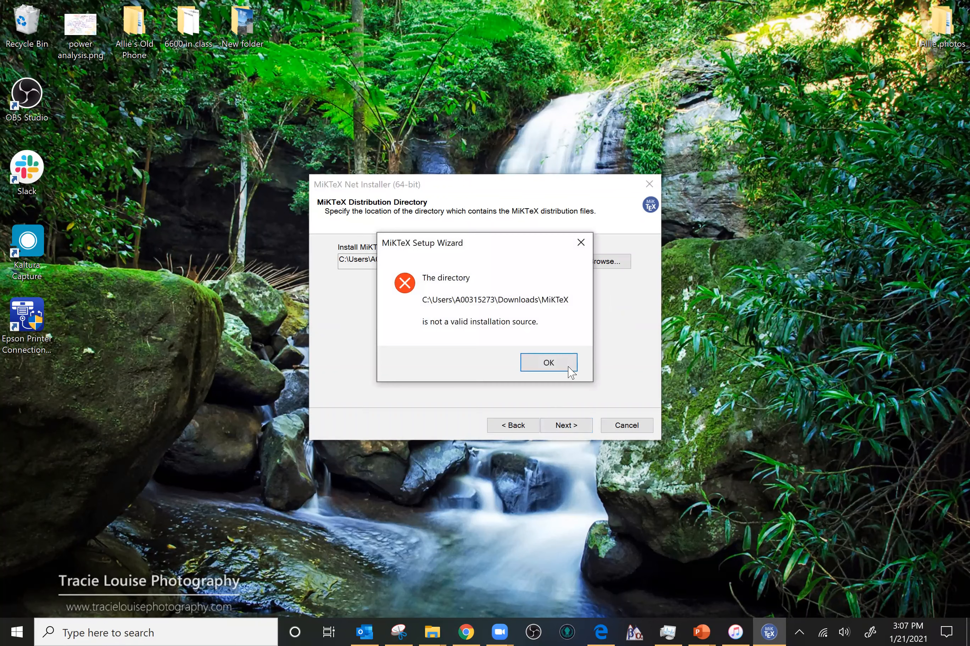
click(559, 367)
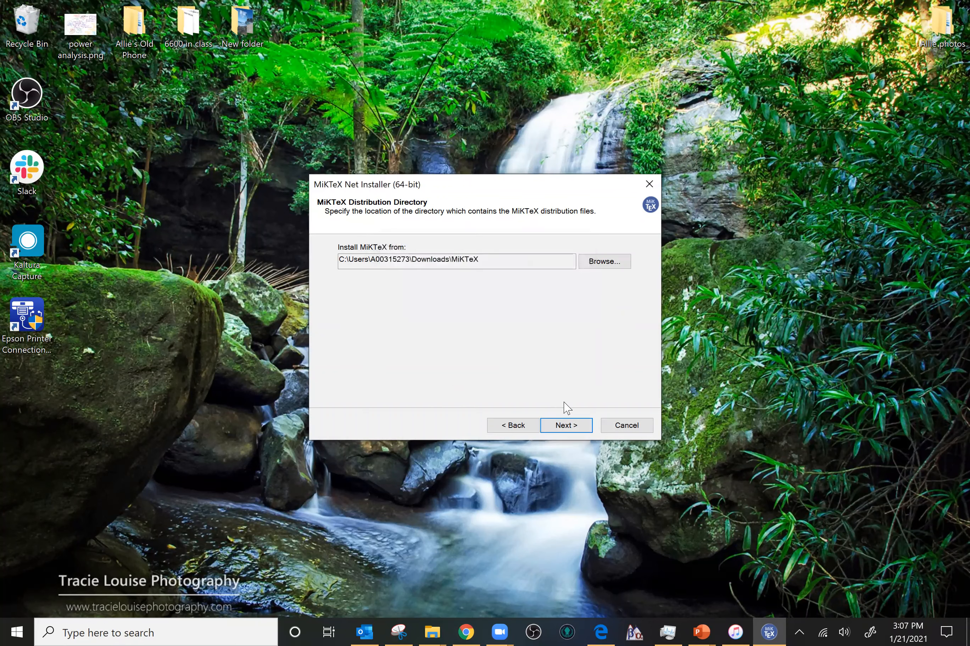
click(562, 425)
click(547, 363)
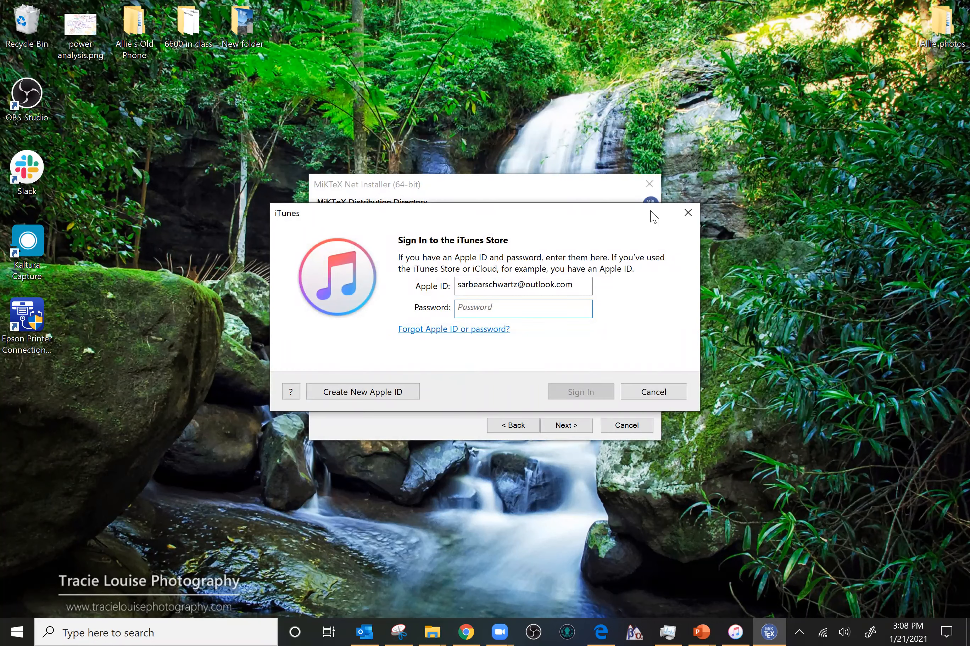
Dismiss the iTunes Store sign-in dialog and cancel the MiKTeX Net Installer
click(653, 392)
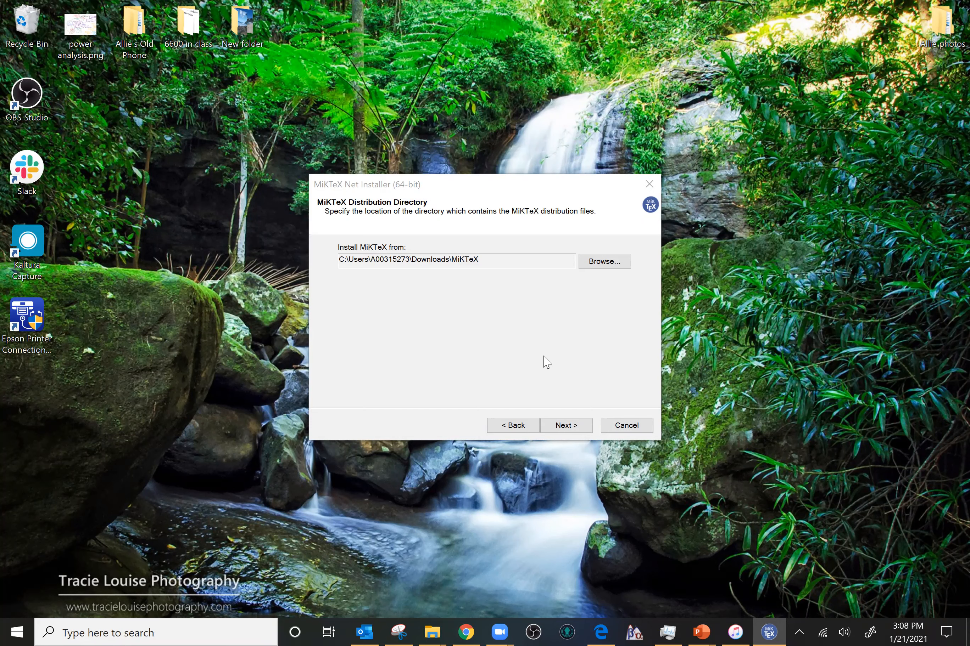
click(633, 427)
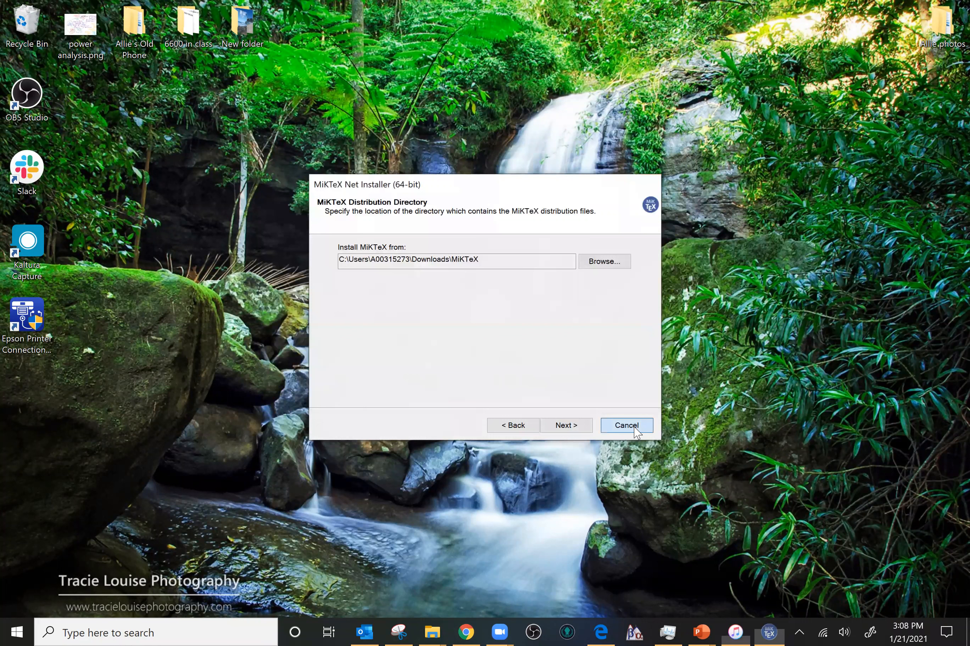
Find RStudio with a Windows search for "rst", launch the app to check its startup, and close it
mouse_move(521, 629)
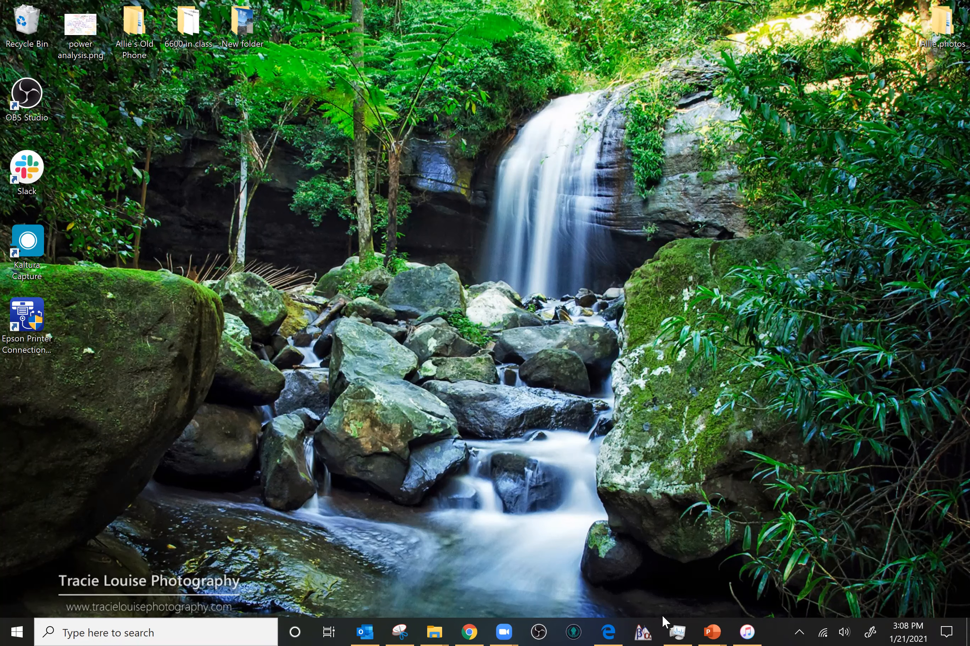
click(186, 631)
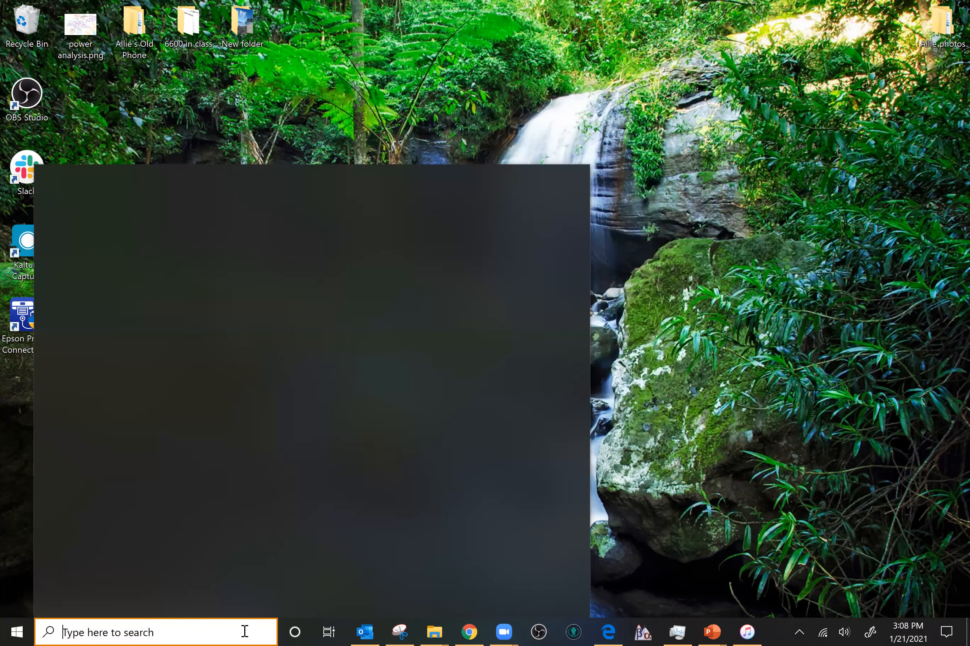
text(rst)
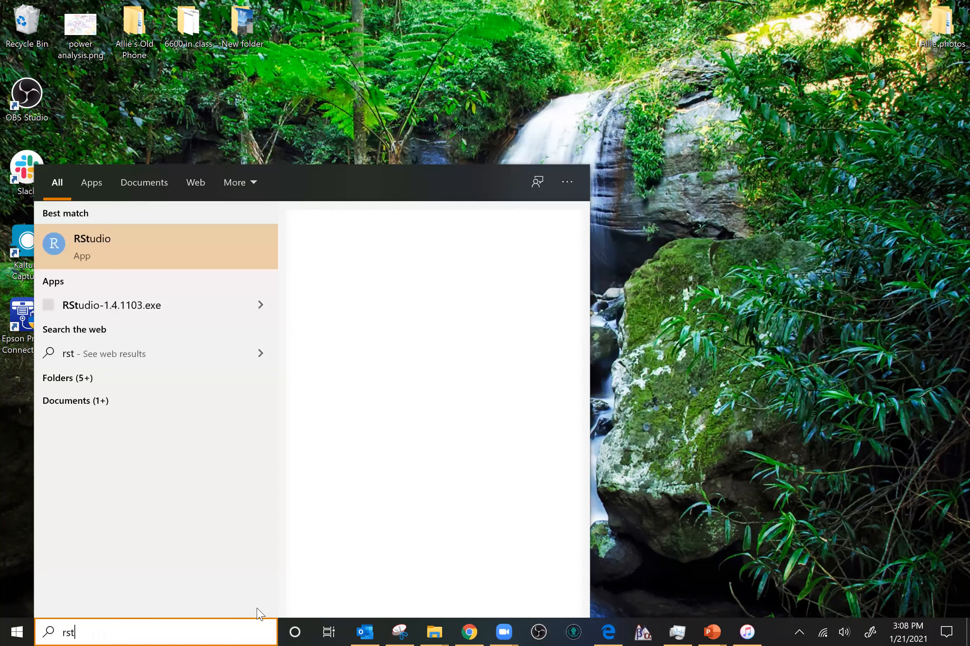
click(99, 244)
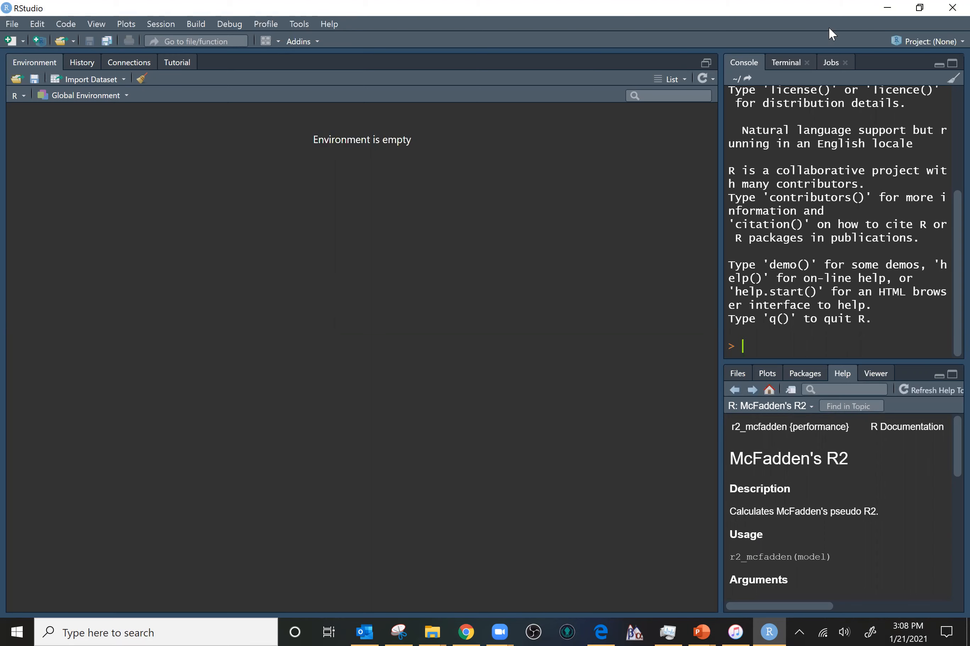
click(946, 9)
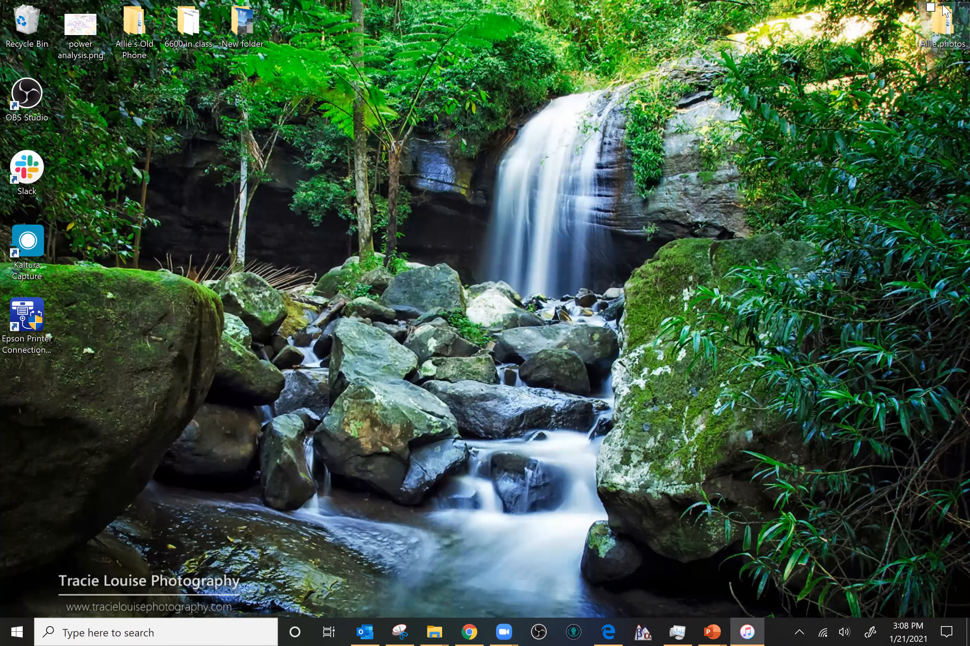
click(509, 626)
click(604, 591)
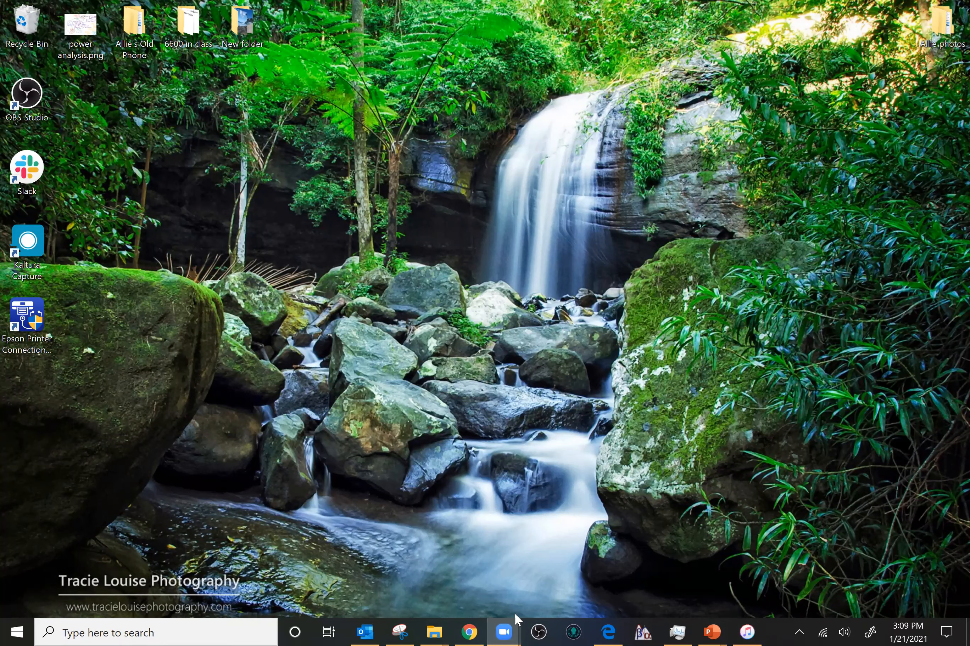